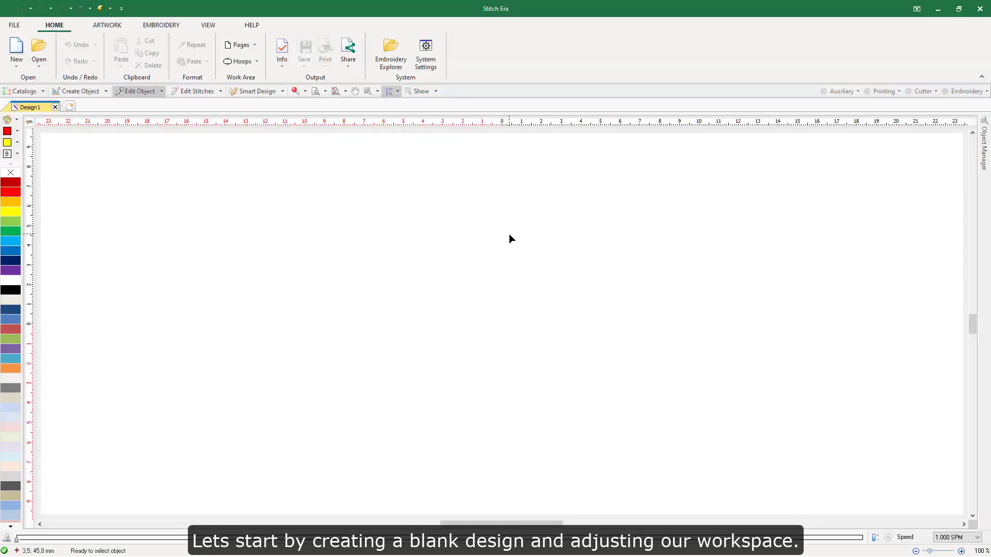
# Step: Open the Document Map, Object Inspector and Smart Design panels, moving Smart Design aside
pyautogui.click(984, 149)
pyautogui.click(257, 91)
pyautogui.moveTo(139, 215); pyautogui.dragTo(134, 253)
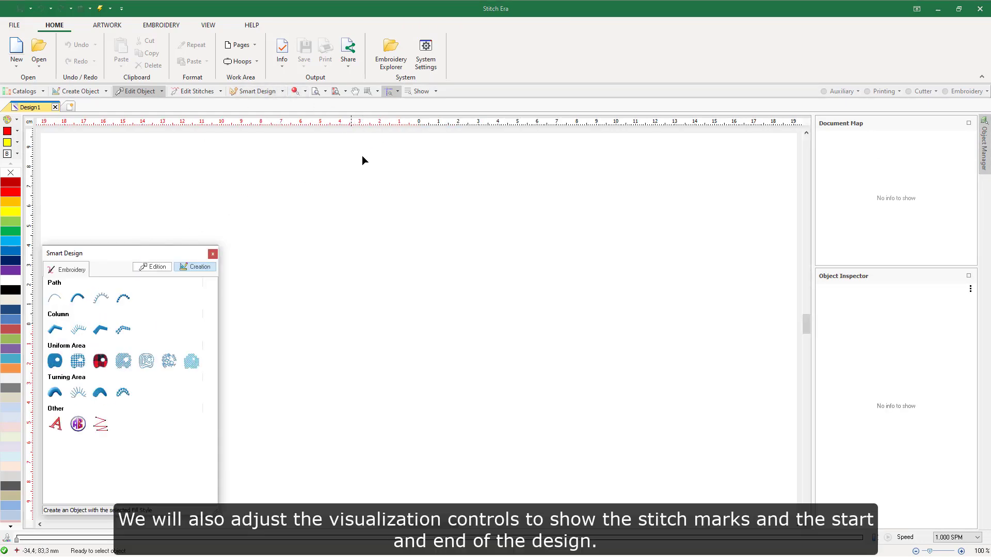
# Step: Turn on Show Marks and Show Design Start/End so the start/end crosshair appears
pyautogui.click(436, 93)
pyautogui.click(433, 116)
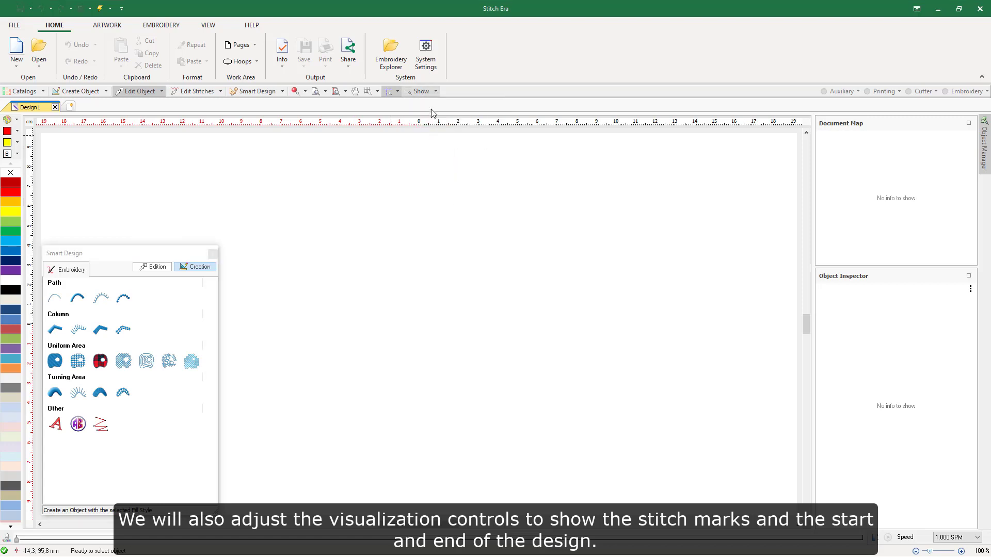
pyautogui.click(436, 92)
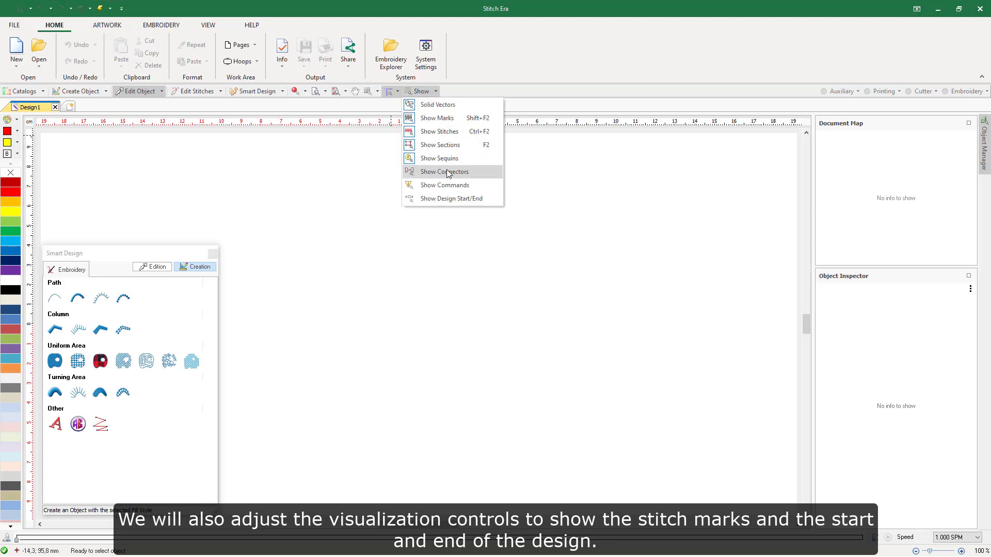
pyautogui.click(451, 199)
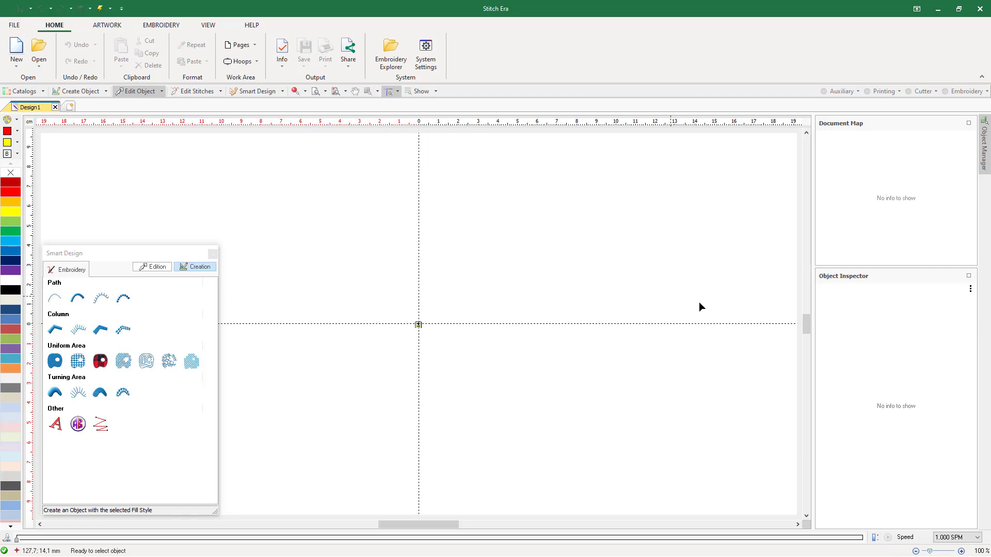
pyautogui.moveTo(808, 326); pyautogui.dragTo(793, 313)
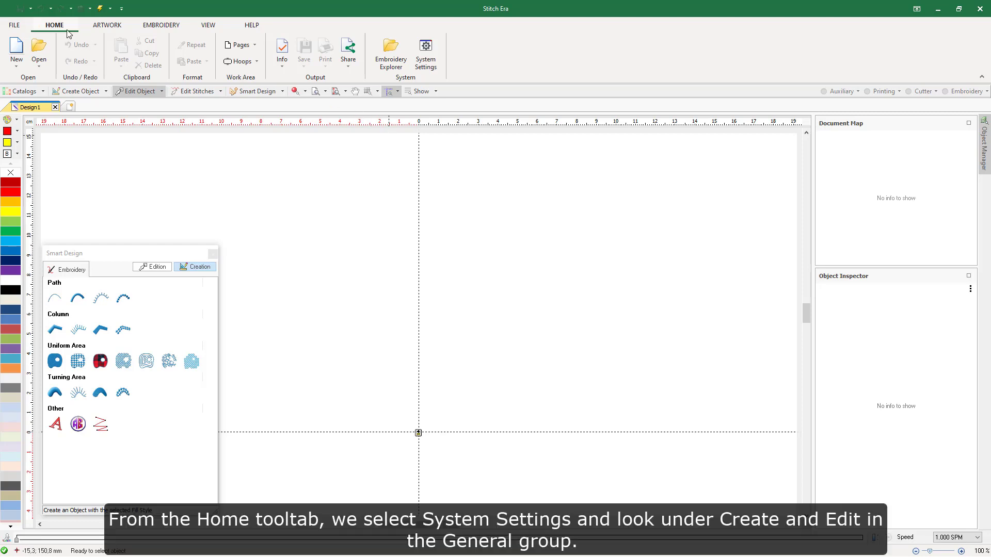
# Step: Set the curves type to Circle Arcs and turn off node grips while creating and editing
pyautogui.click(426, 54)
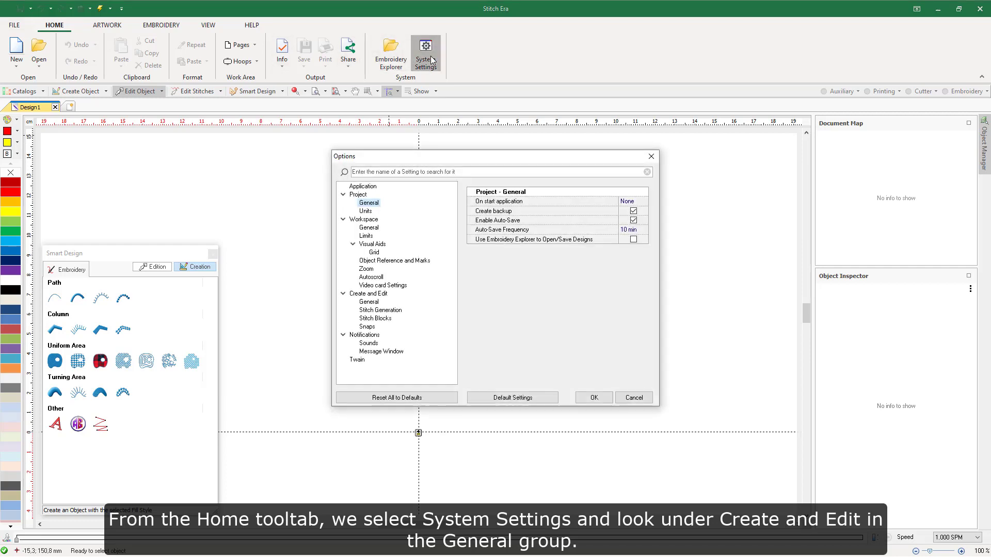
pyautogui.click(373, 303)
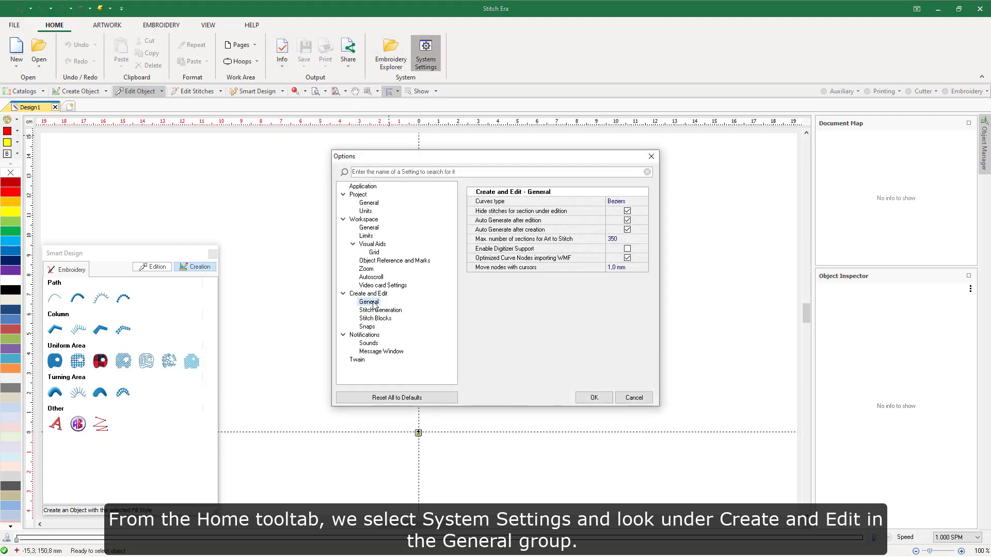
pyautogui.click(641, 202)
pyautogui.click(642, 201)
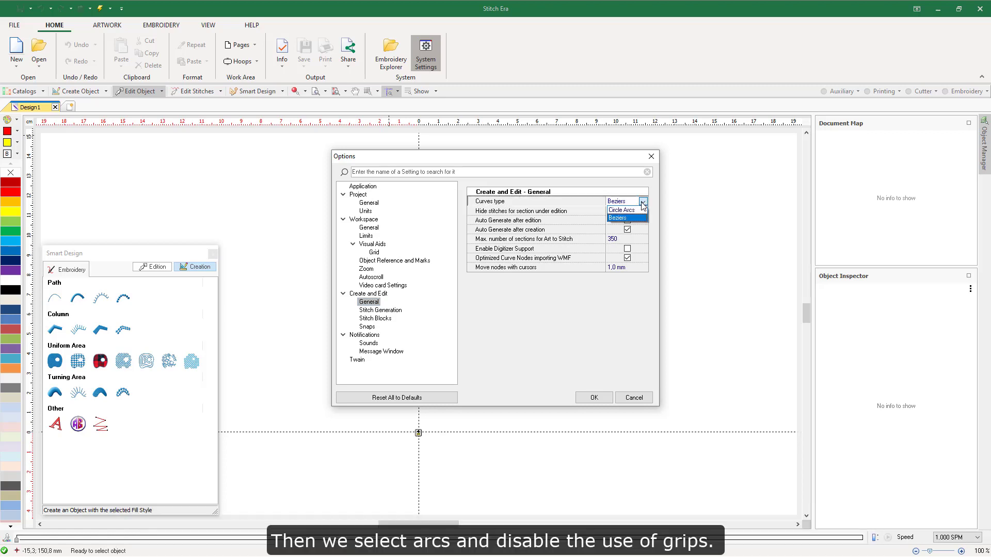
pyautogui.click(637, 215)
pyautogui.click(627, 211)
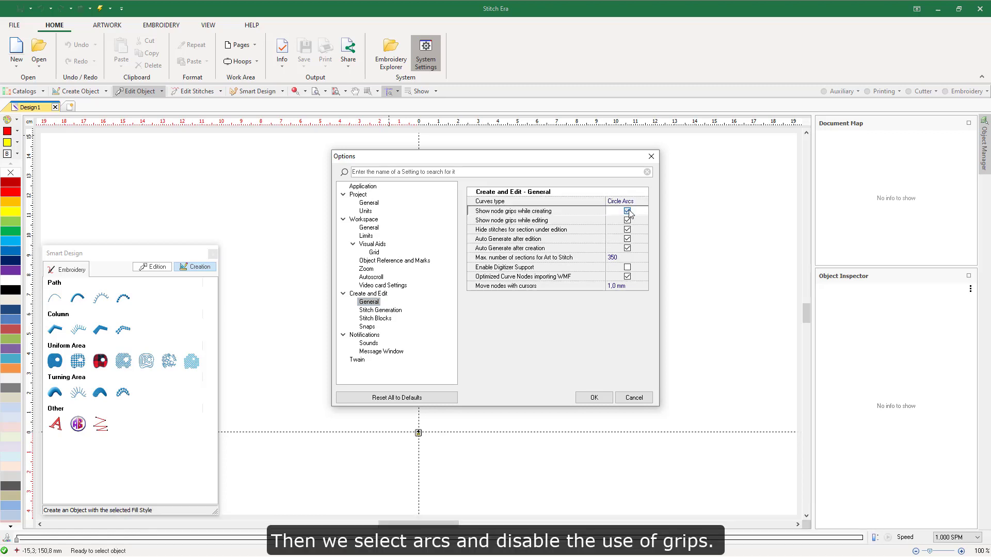
pyautogui.click(628, 221)
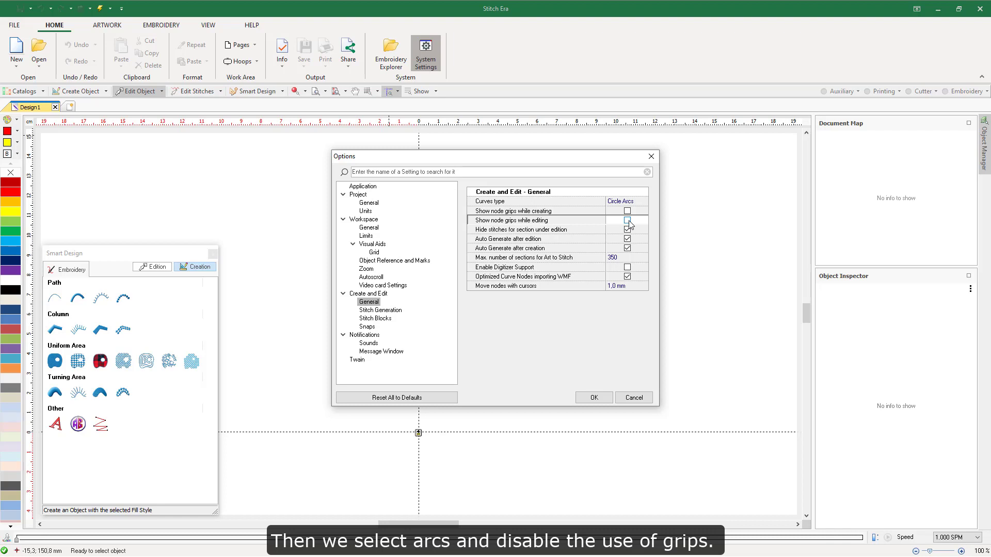
pyautogui.click(593, 398)
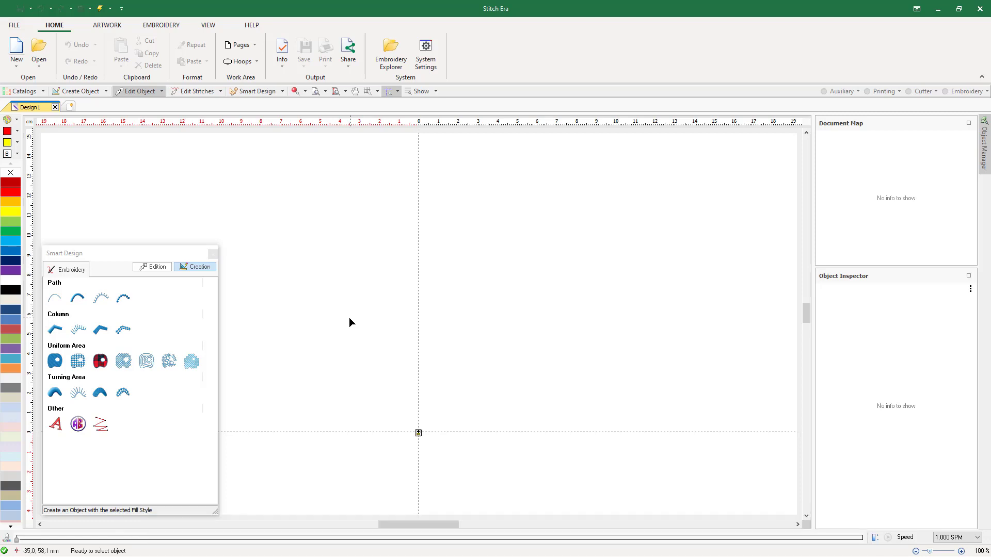
# Step: Draw a running-stitch rounded rectangle about 79 × 135 mm and accept it as a path
pyautogui.click(54, 303)
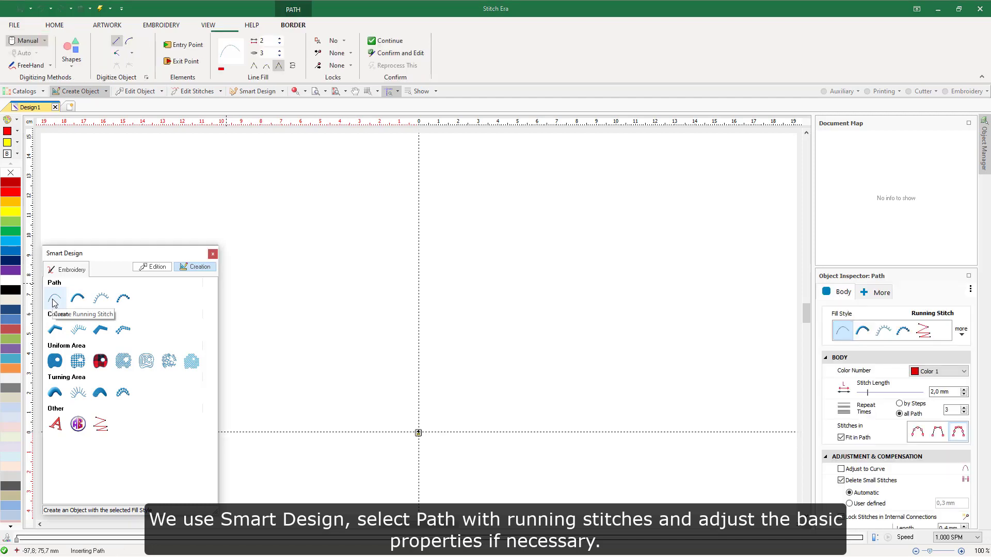
pyautogui.click(270, 54)
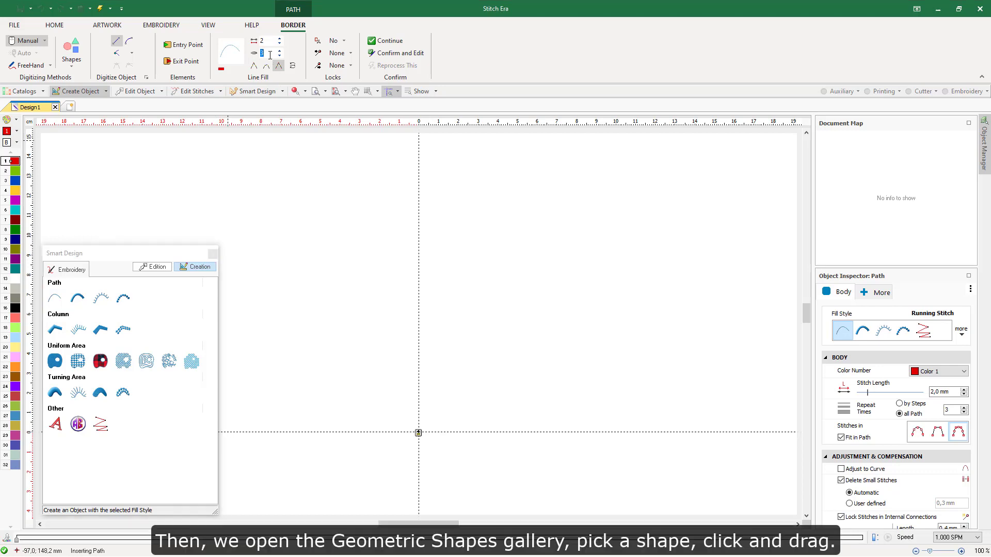
pyautogui.click(75, 64)
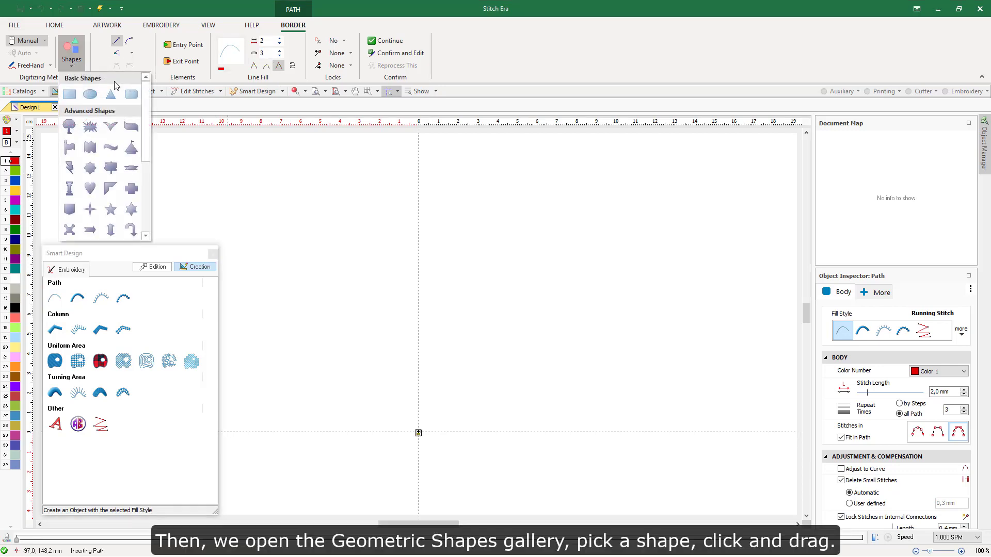
pyautogui.click(132, 96)
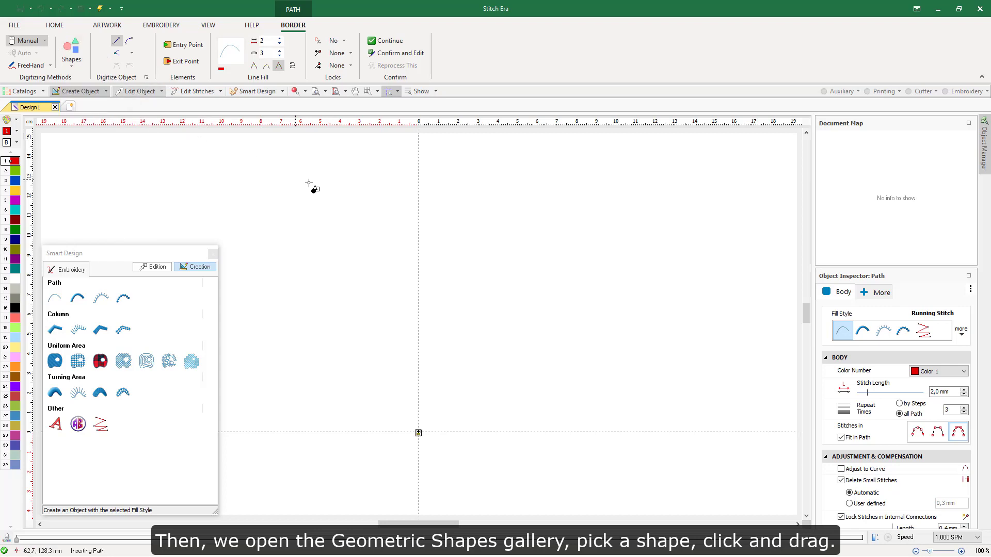
pyautogui.moveTo(325, 162); pyautogui.dragTo(498, 363)
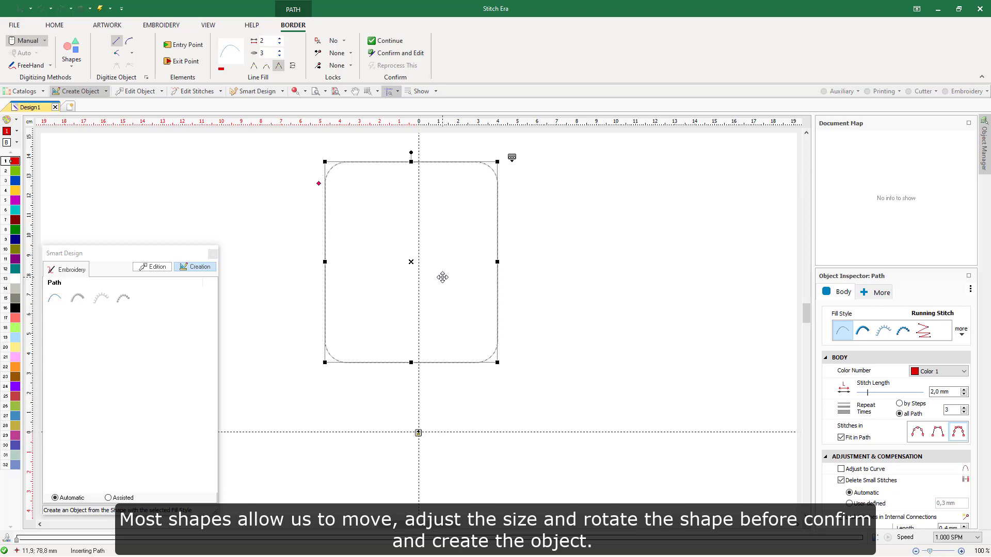
pyautogui.moveTo(442, 277); pyautogui.dragTo(450, 281)
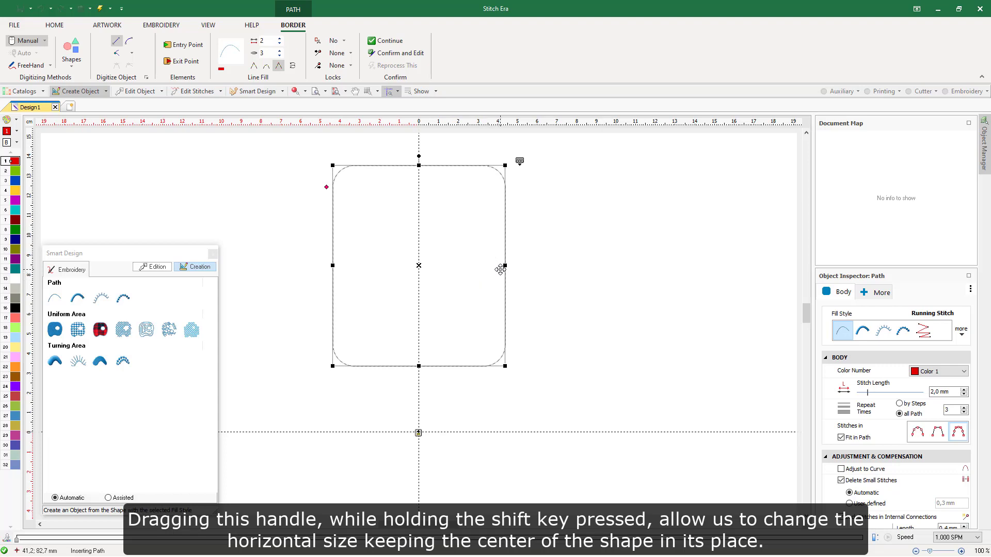
pyautogui.moveTo(504, 266); pyautogui.dragTo(496, 266)
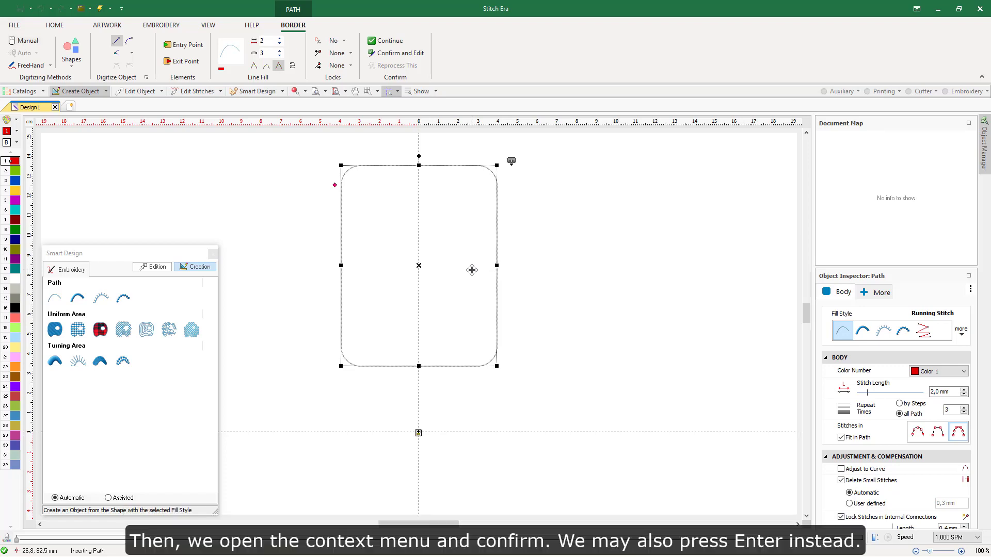
pyautogui.rightClick(472, 270)
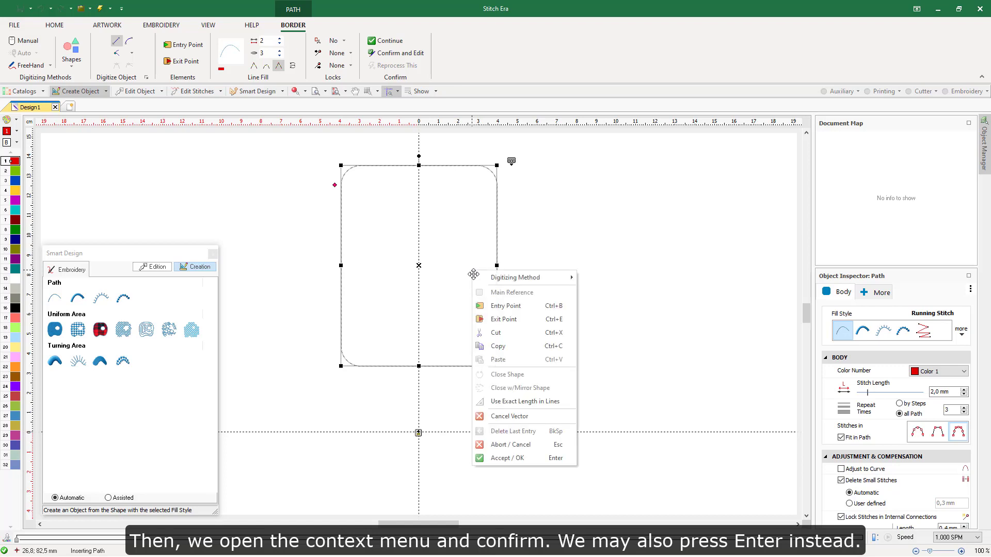
pyautogui.click(495, 459)
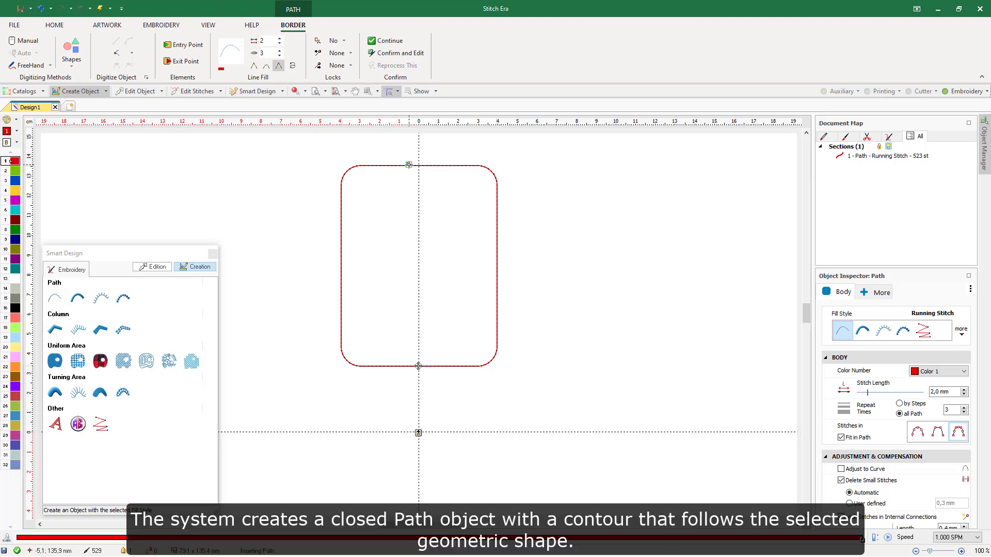
# Step: Switch the path style to Zig-Zag with a 3.0 mm path width
pyautogui.scroll(3, 408, 165)
pyautogui.scroll(-1, 425, 504)
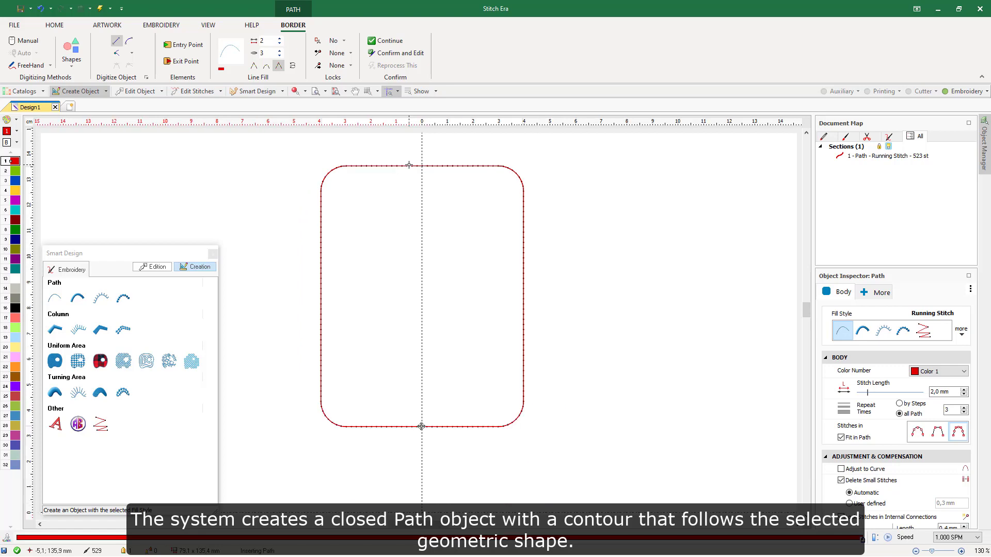
pyautogui.click(83, 301)
pyautogui.click(82, 301)
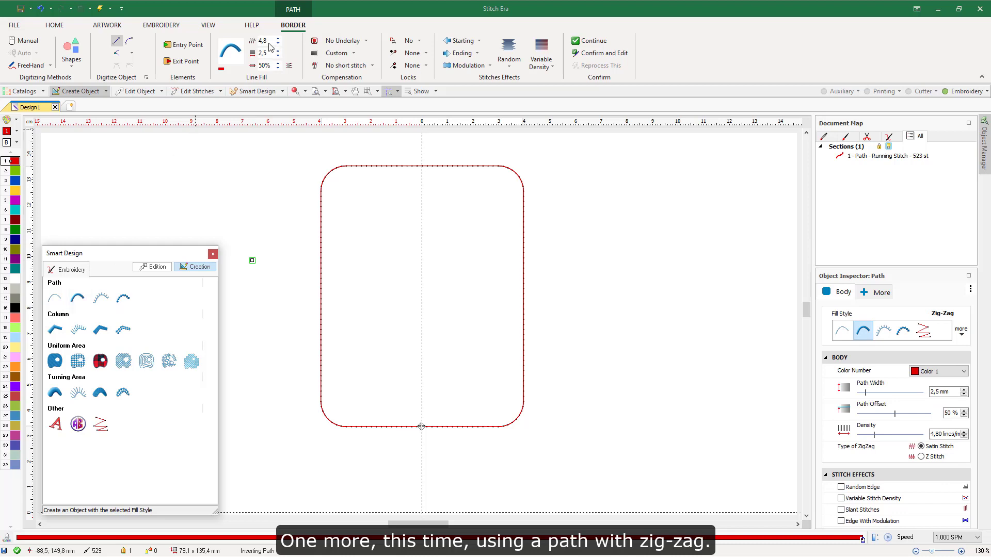
pyautogui.click(266, 53)
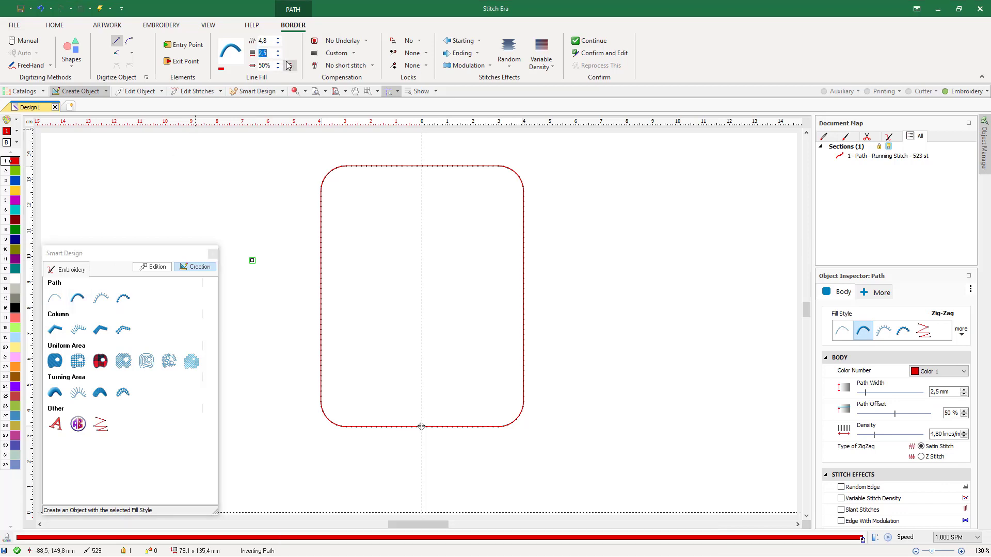
pyautogui.write('3')
pyautogui.press('Return')
# Step: Draw an ellipse inside the rounded rectangle and accept it as a zig-zag path
pyautogui.click(73, 64)
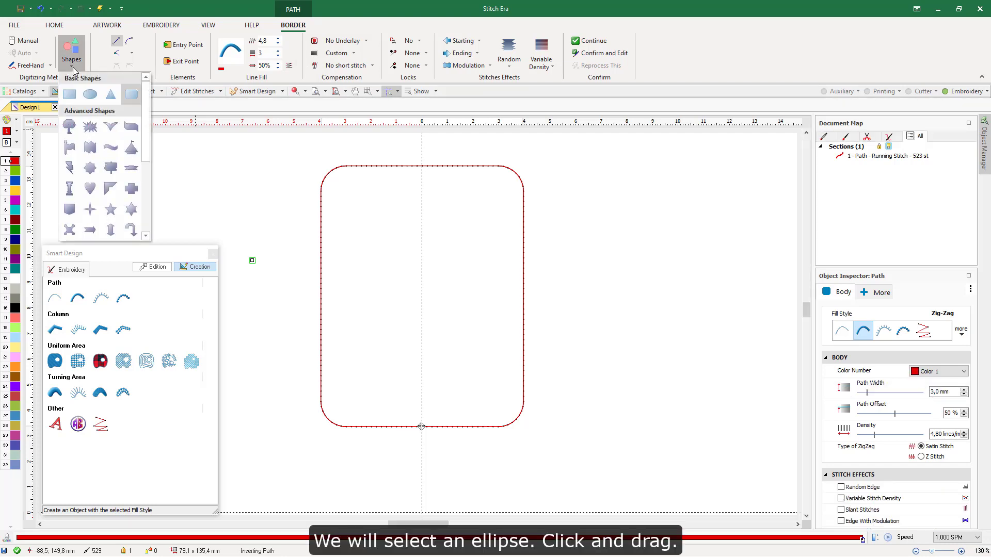
pyautogui.click(89, 94)
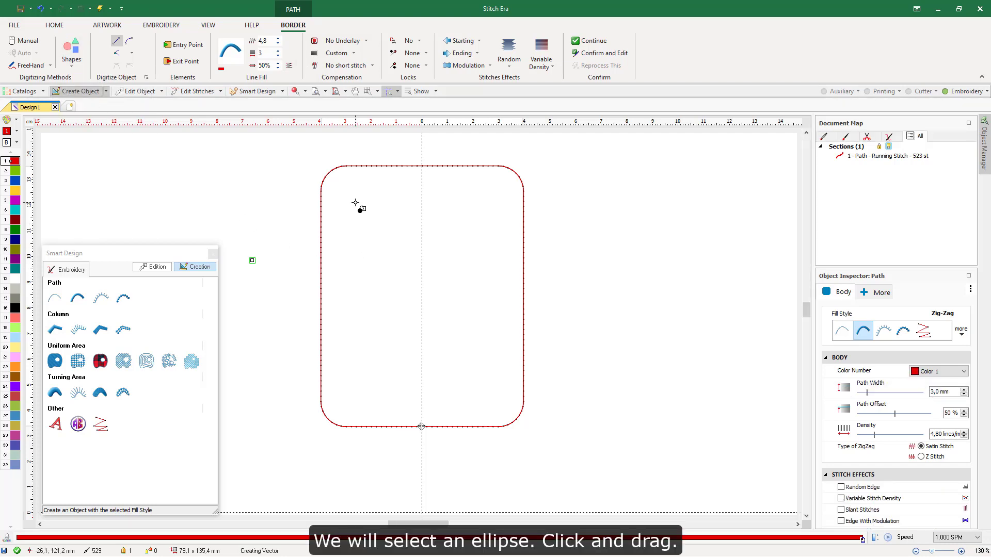
pyautogui.moveTo(355, 202); pyautogui.dragTo(490, 403)
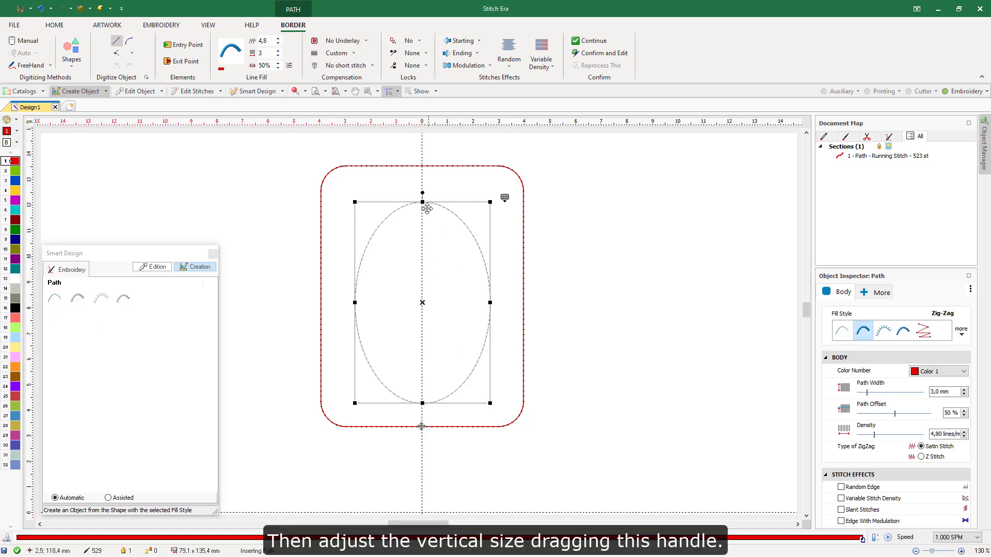
pyautogui.moveTo(423, 202); pyautogui.dragTo(428, 188)
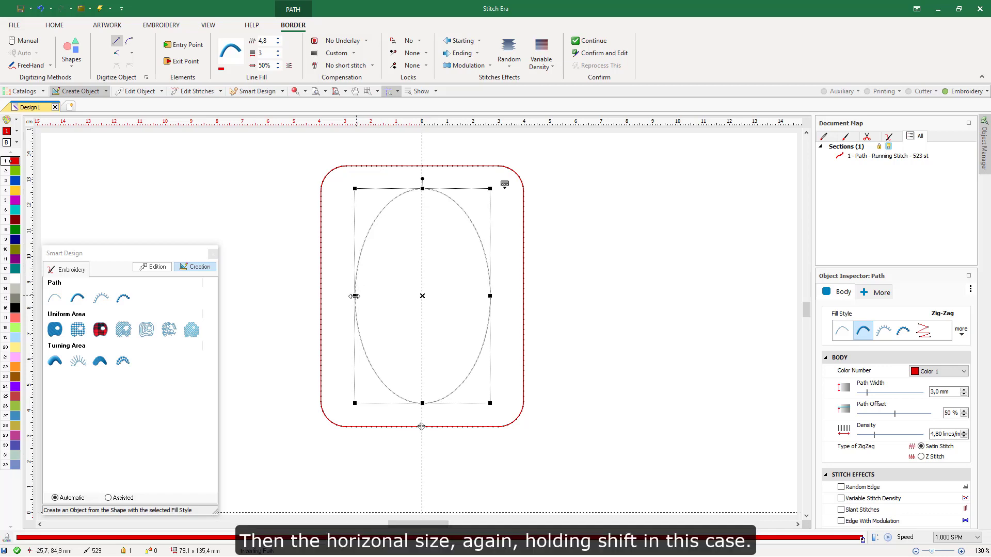
pyautogui.moveTo(352, 296); pyautogui.dragTo(345, 296)
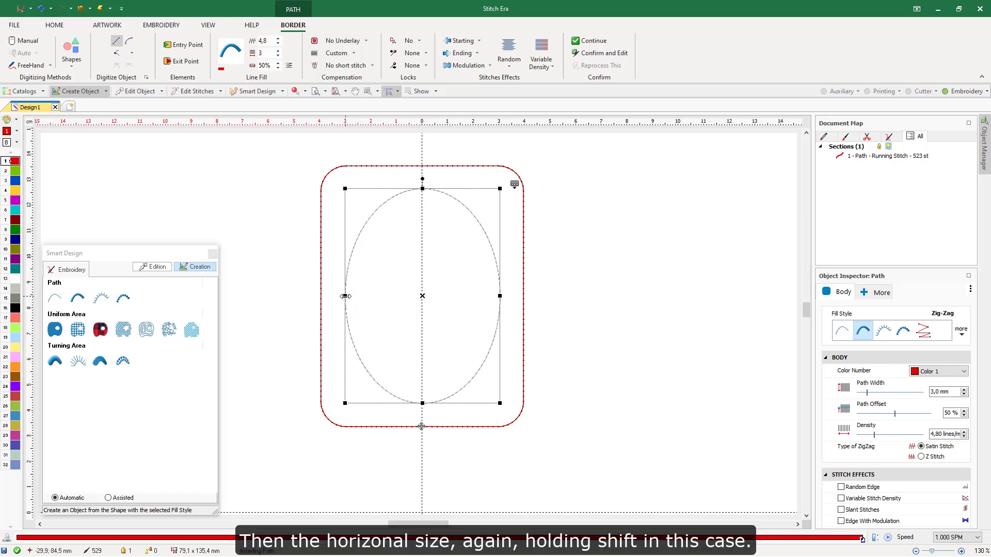
pyautogui.rightClick(393, 300)
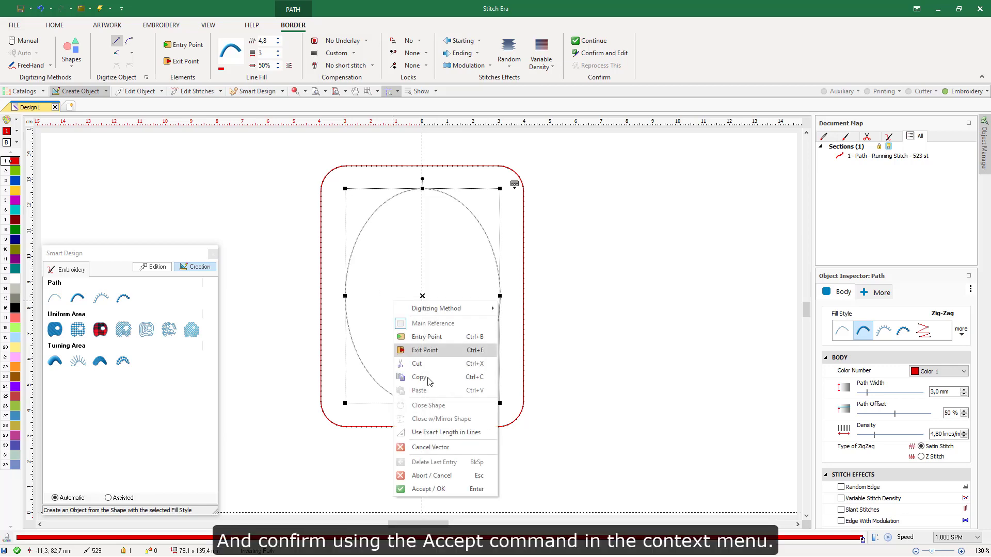
pyautogui.click(436, 489)
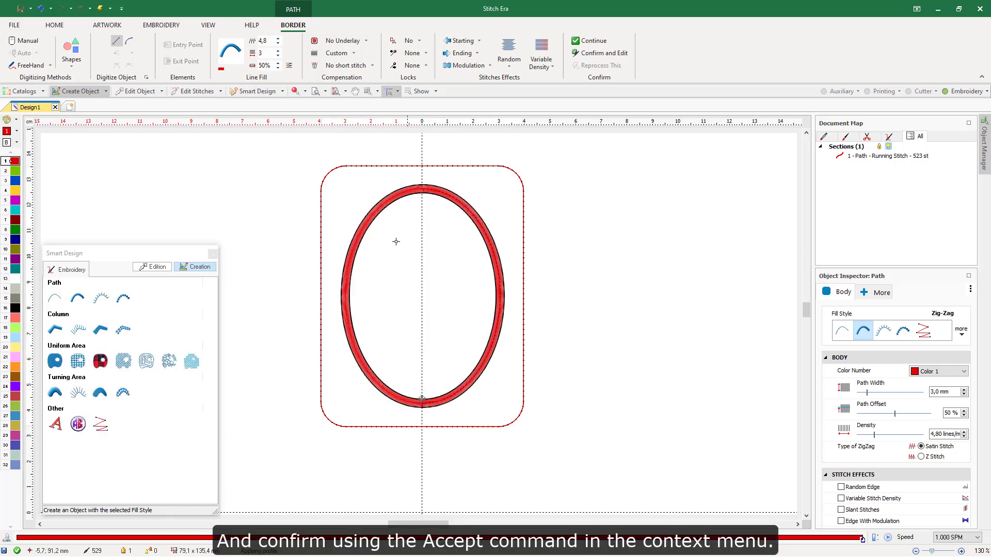
pyautogui.scroll(4, 424, 184)
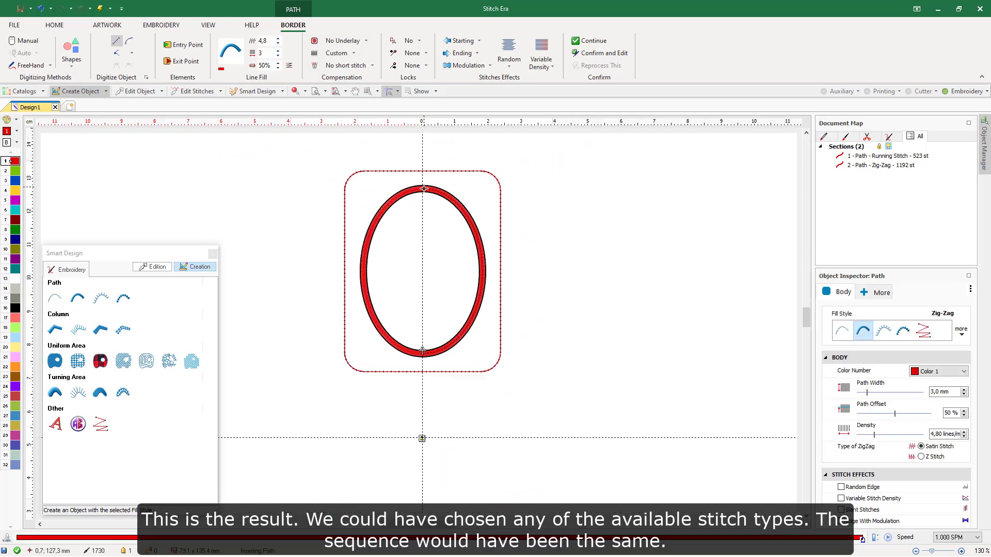
pyautogui.scroll(1, 423, 188)
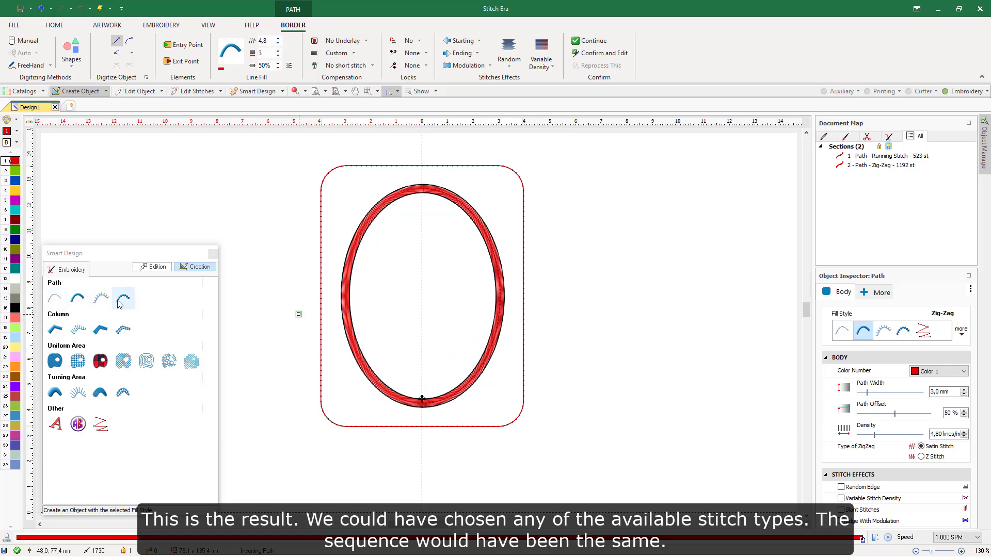
# Step: Choose Uniform Area Pattern and set its fill to the Creative pattern PTG-0035
pyautogui.click(56, 366)
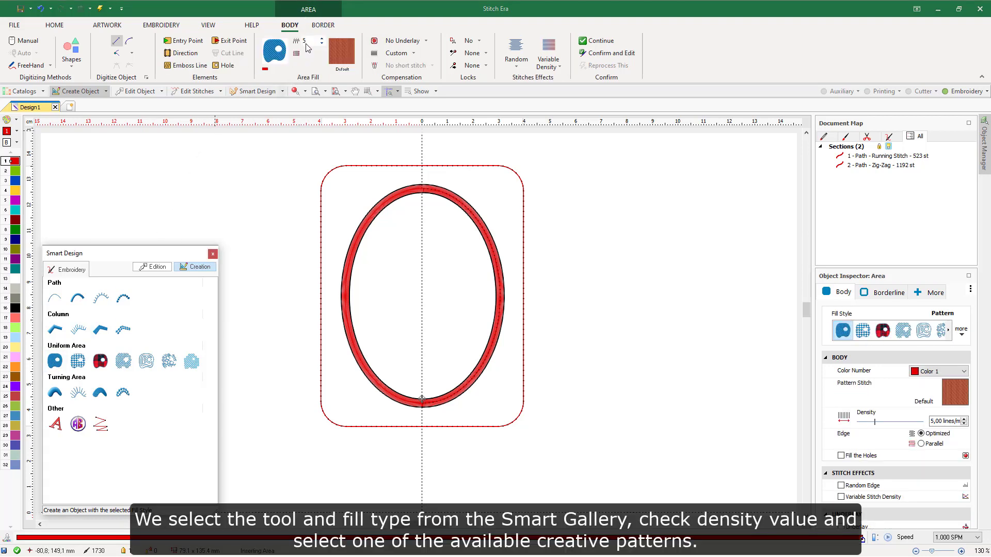
pyautogui.click(344, 58)
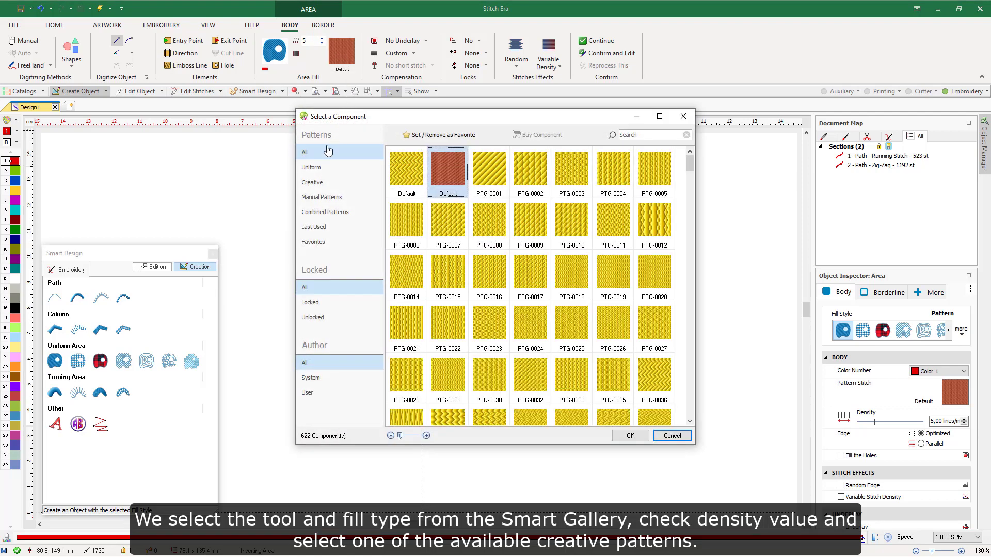
pyautogui.click(318, 181)
pyautogui.moveTo(690, 188); pyautogui.dragTo(702, 220)
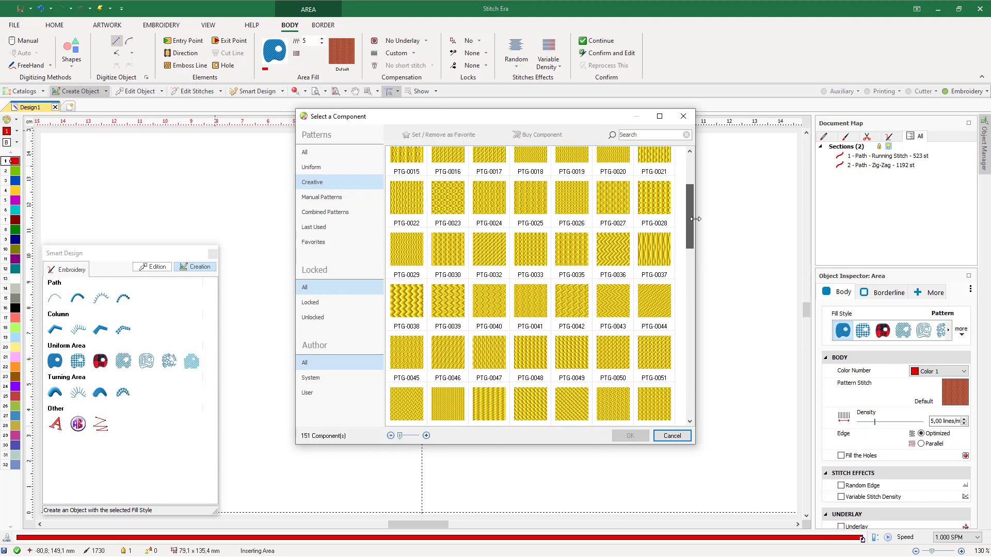
pyautogui.click(578, 235)
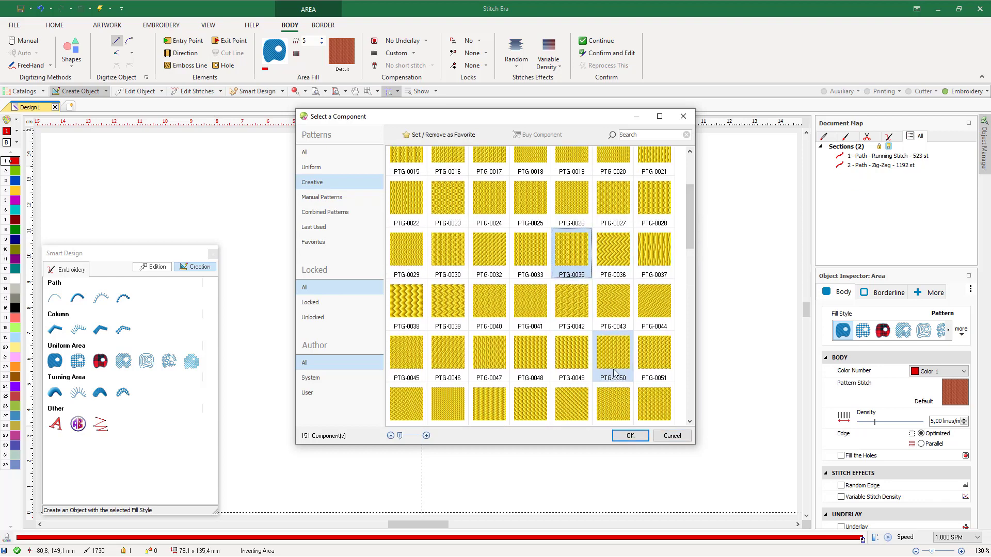
pyautogui.click(629, 435)
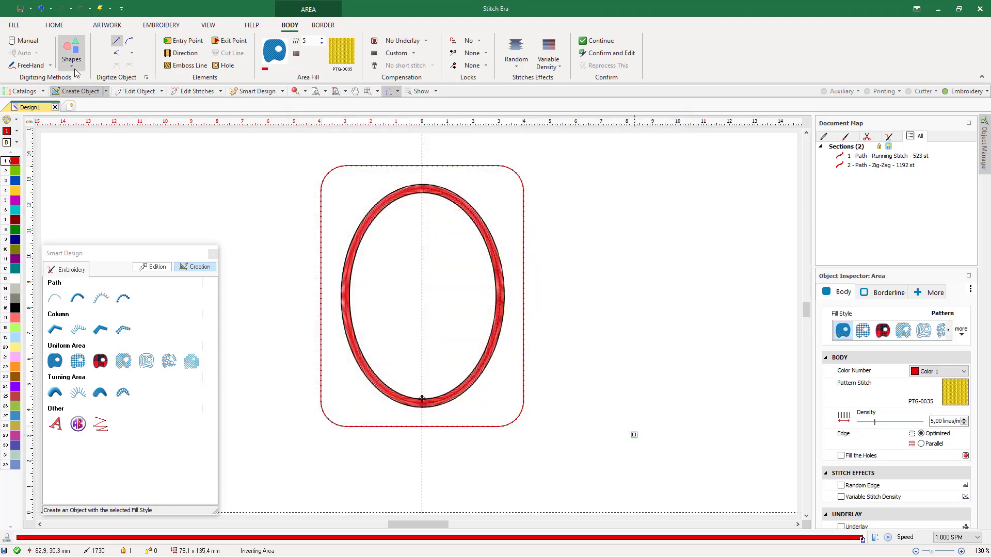
# Step: Draw a heart from Advanced Shapes inside the oval, filled with pattern PTG-0035
pyautogui.click(73, 67)
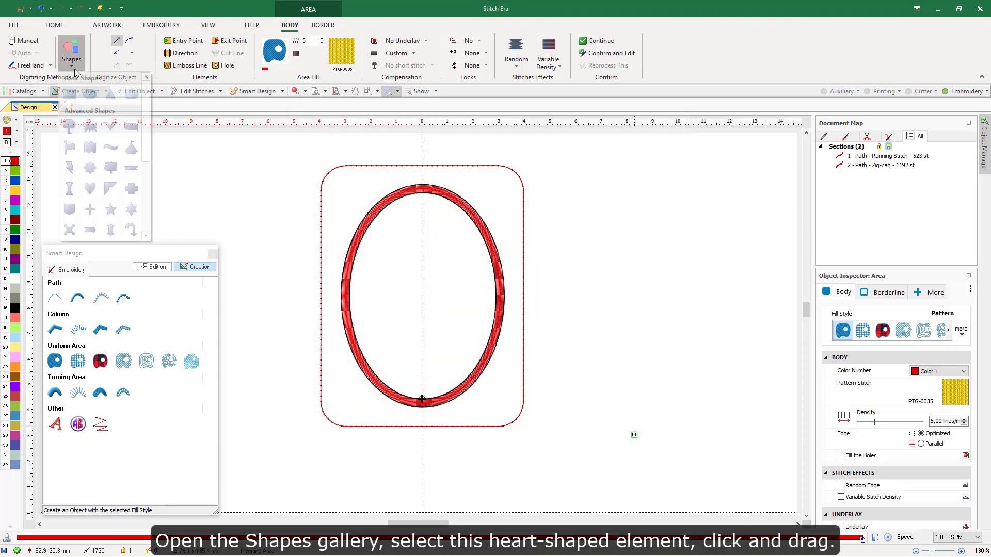
pyautogui.click(90, 189)
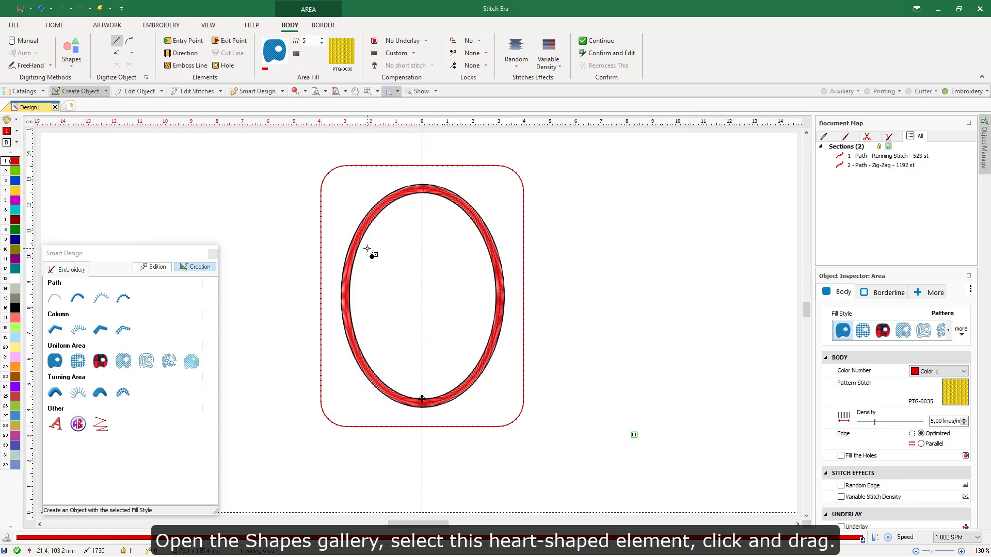
pyautogui.moveTo(367, 251); pyautogui.dragTo(478, 360)
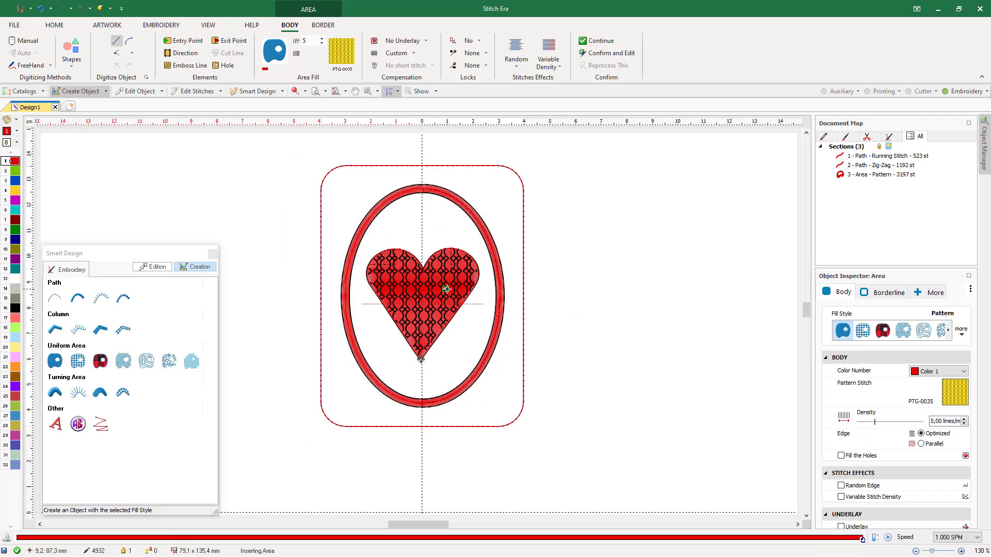
# Step: Edit the heart and drag its fill-direction handles to a diagonal angle
pyautogui.click(140, 91)
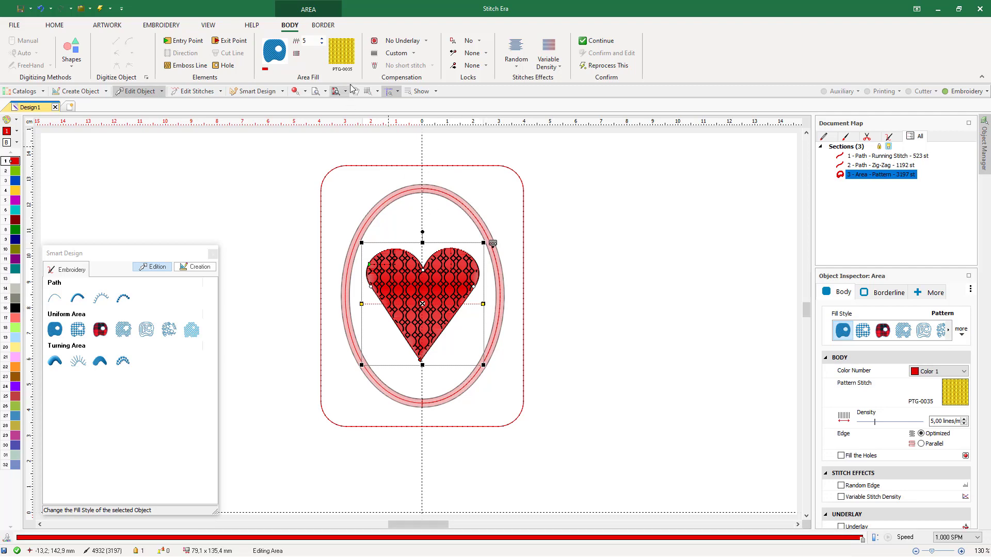
pyautogui.scroll(3, 463, 306)
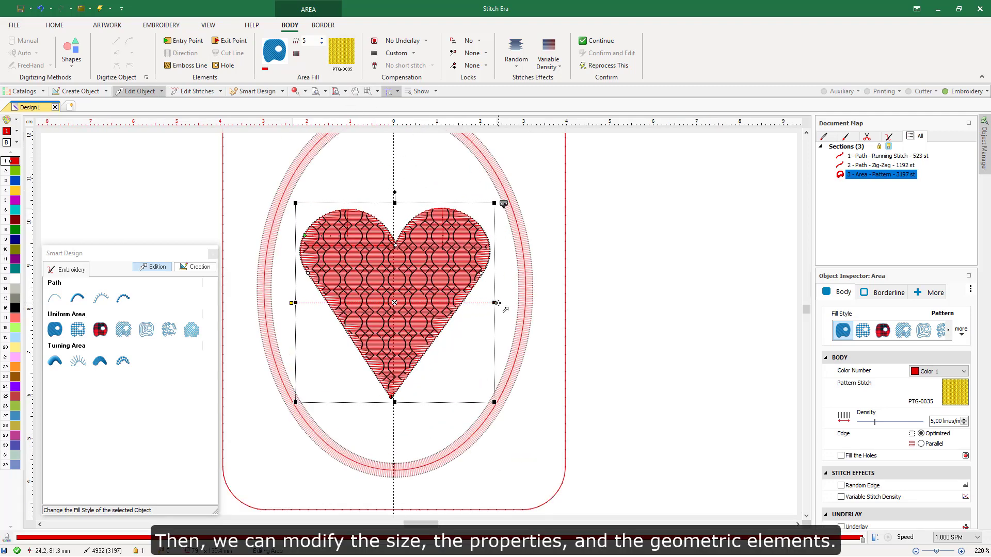
pyautogui.moveTo(499, 303); pyautogui.dragTo(501, 233)
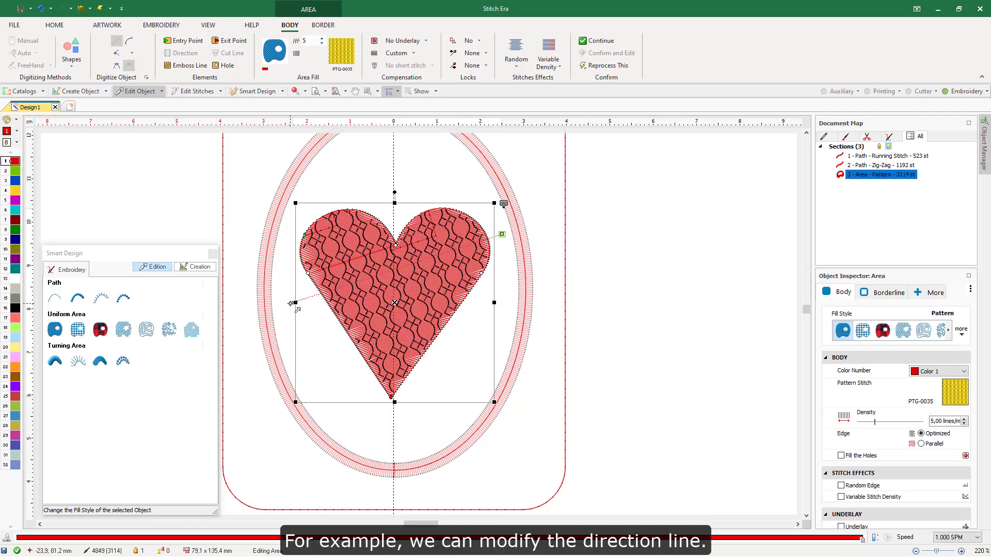
pyautogui.moveTo(290, 303); pyautogui.dragTo(315, 339)
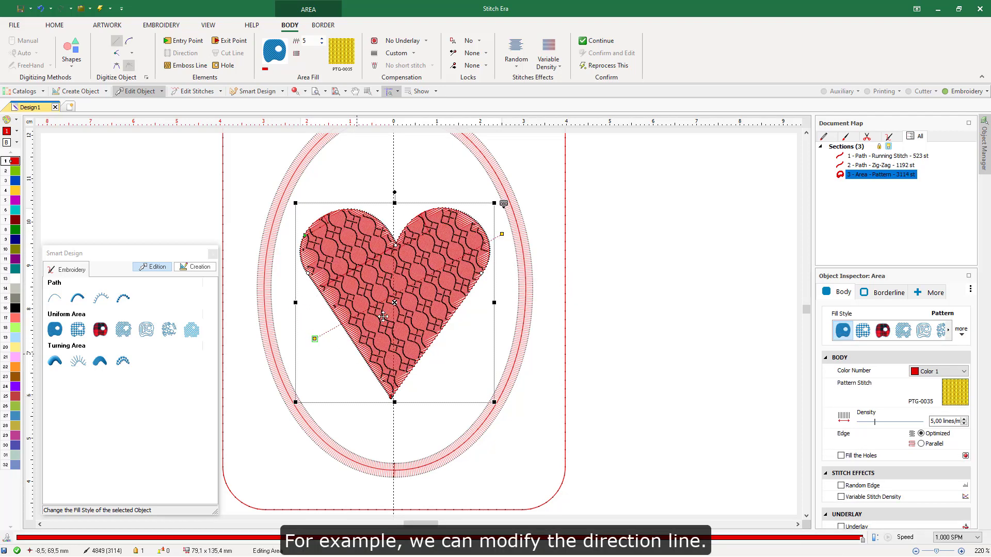
pyautogui.scroll(-3, 386, 309)
# Step: Change the outer rounded-rectangle border to the heart-chain programmable stitch PS1-0026
pyautogui.click(526, 273)
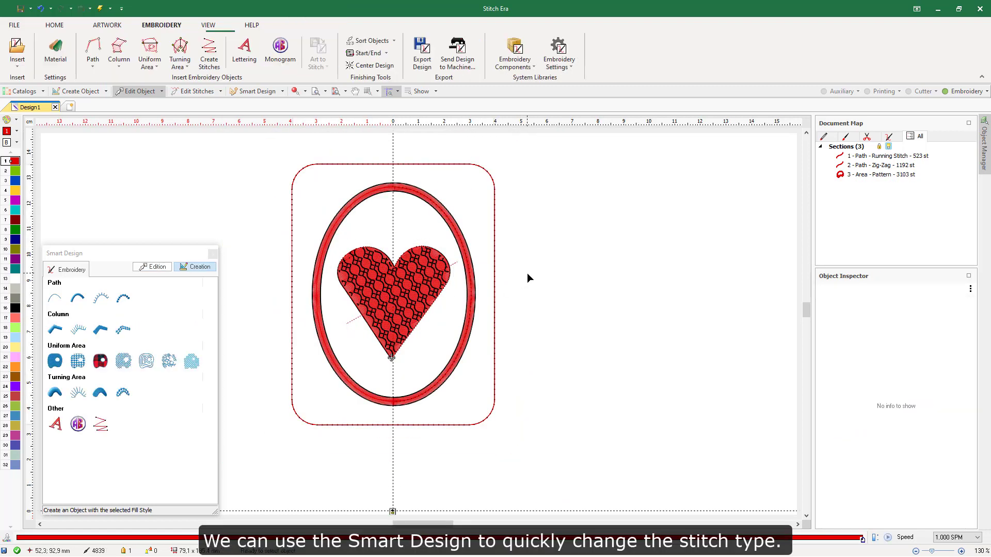
pyautogui.click(437, 166)
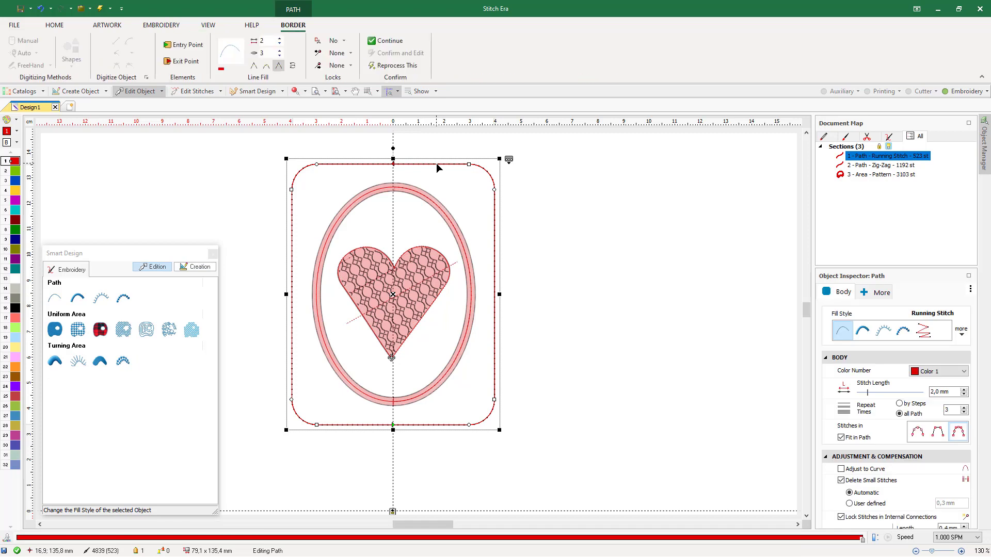
pyautogui.click(122, 299)
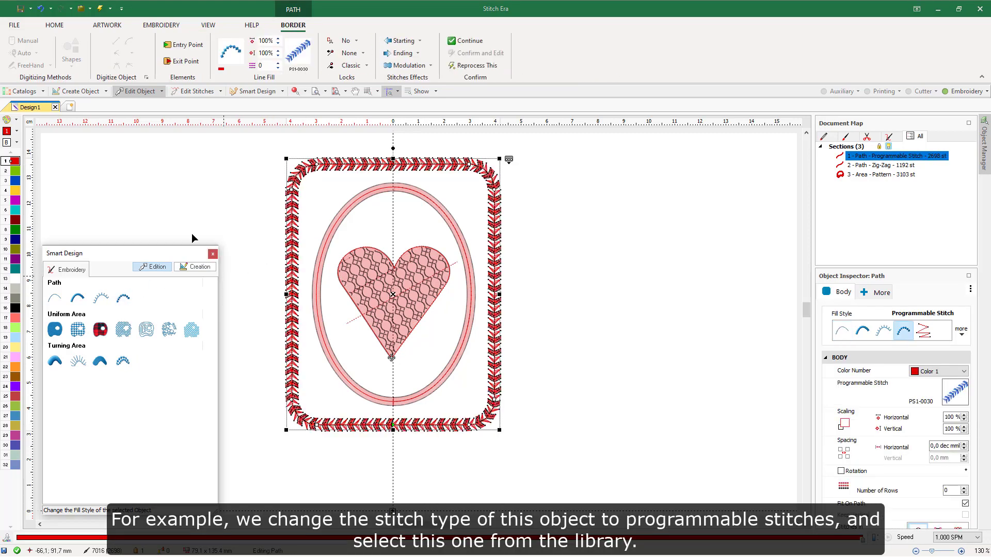
pyautogui.click(296, 58)
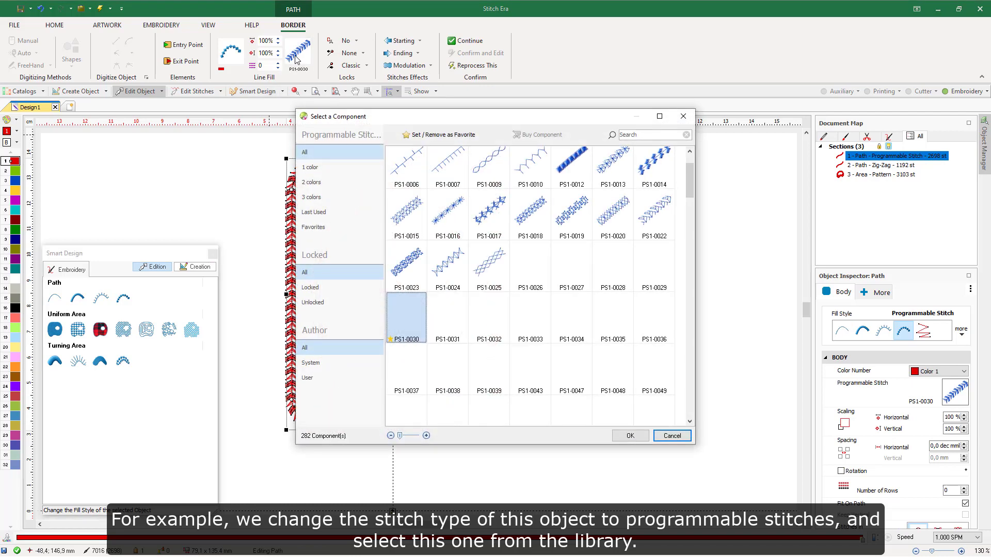
pyautogui.click(524, 267)
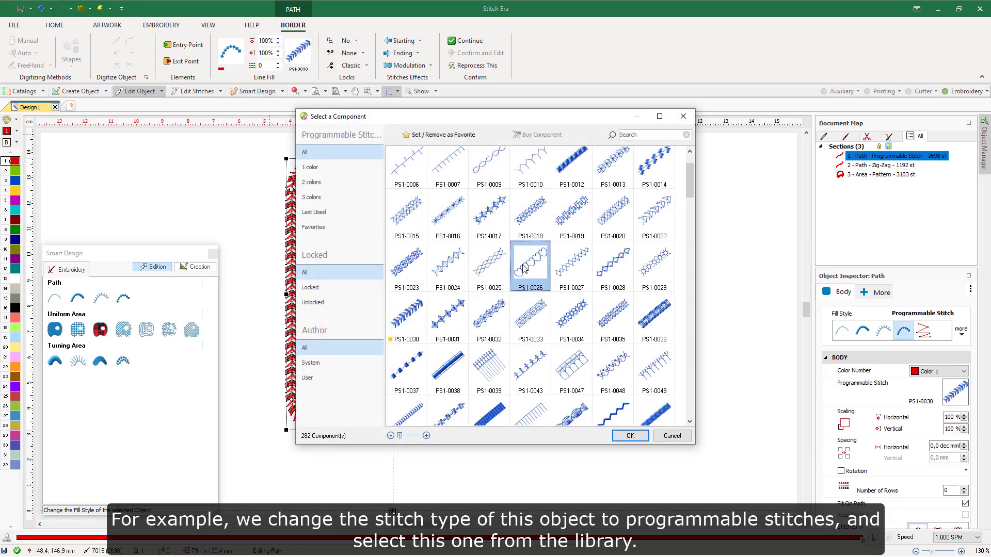
pyautogui.click(626, 436)
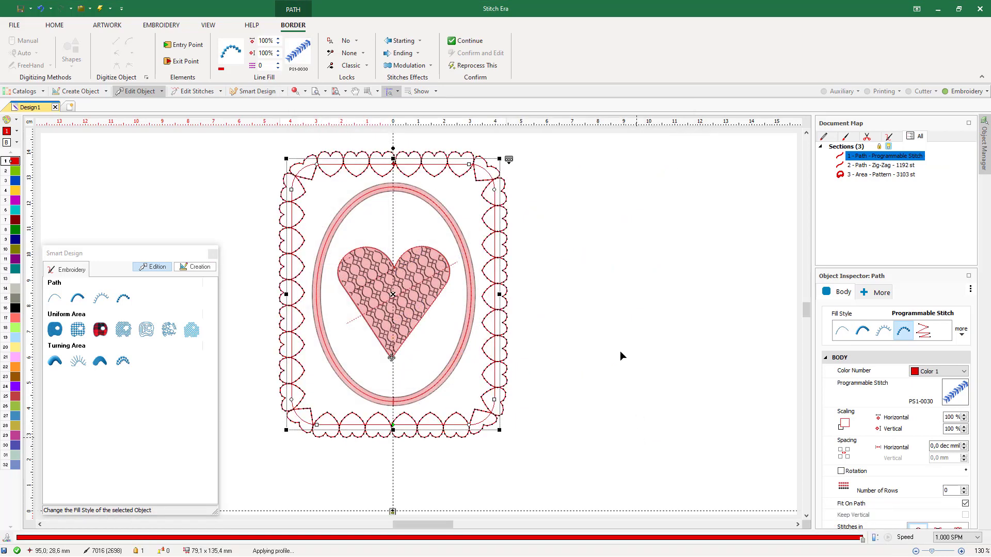
pyautogui.click(605, 320)
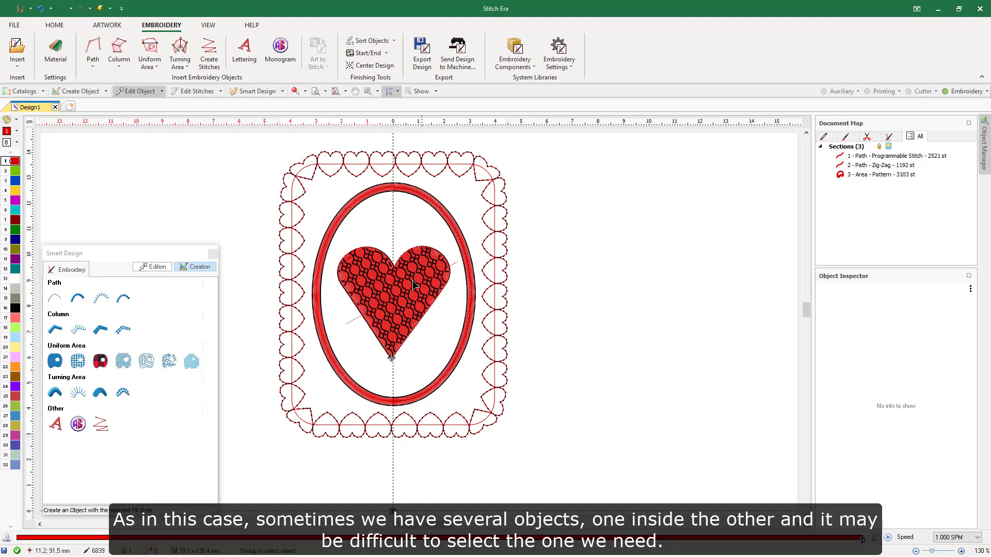
# Step: Convert the oval path from satin zig-zag to E Stitch, dimming objects with Shift
pyautogui.click(432, 330)
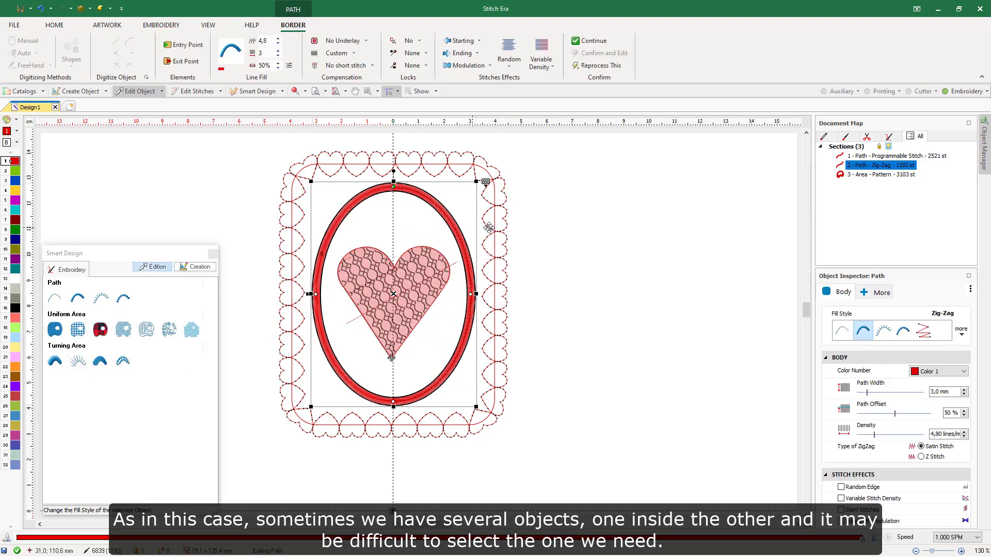
pyautogui.click(518, 228)
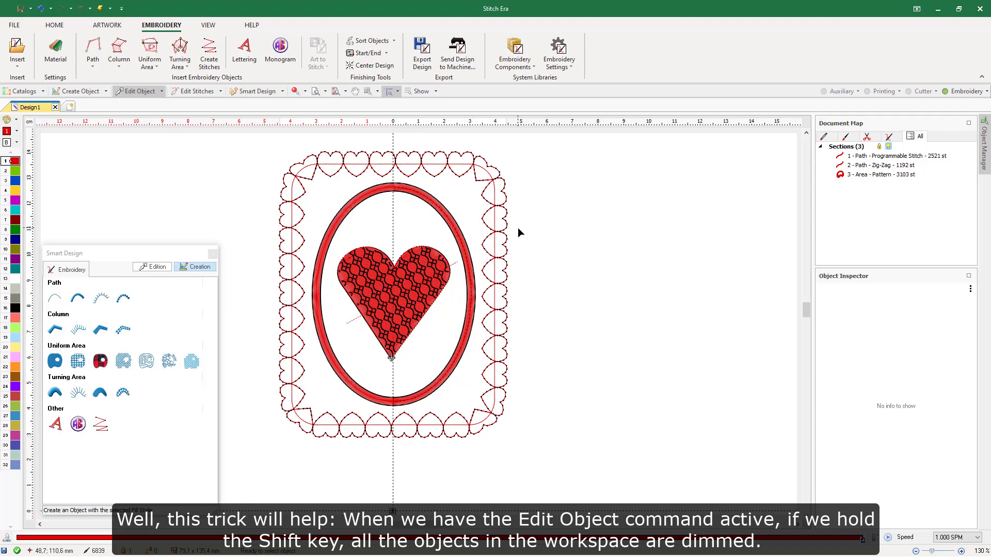
pyautogui.press('shift')
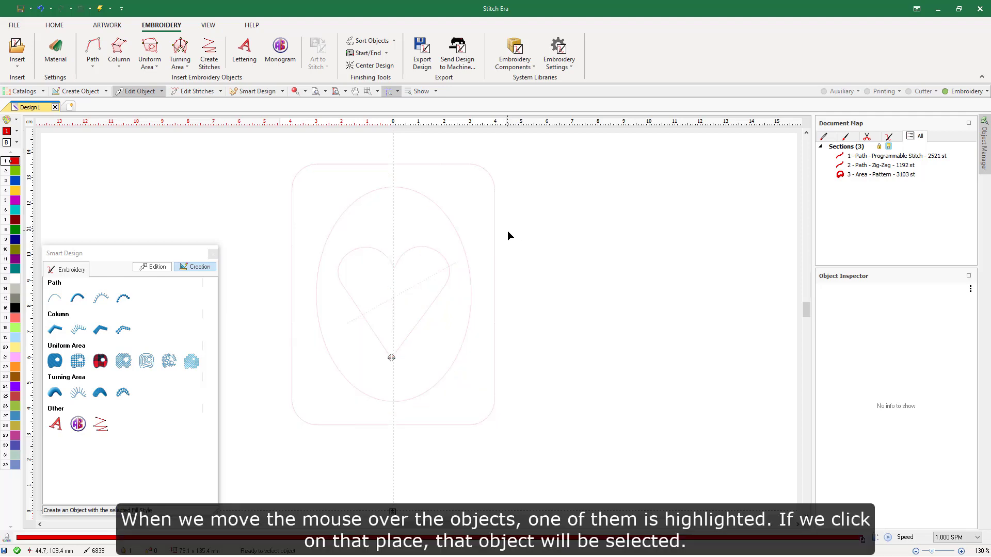
pyautogui.click(461, 246)
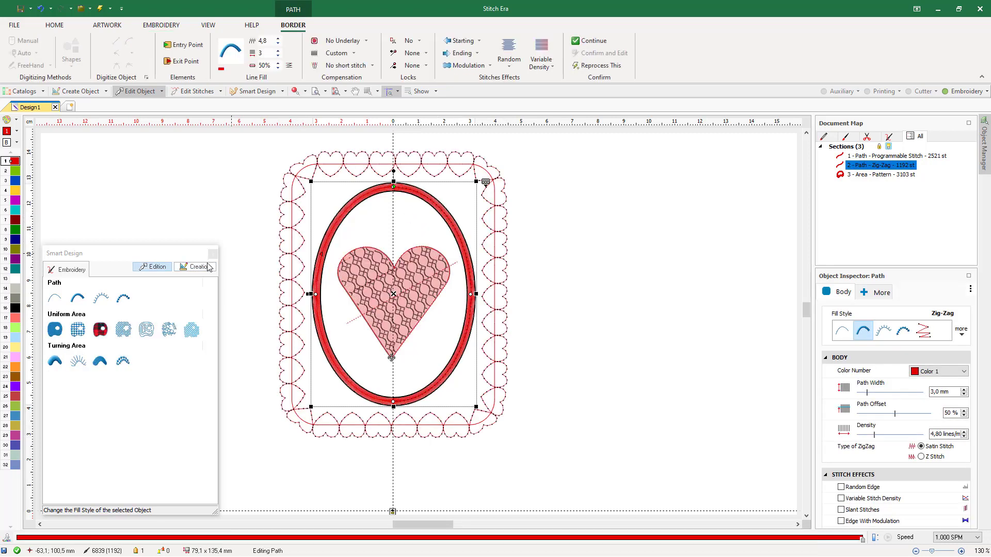
pyautogui.click(101, 299)
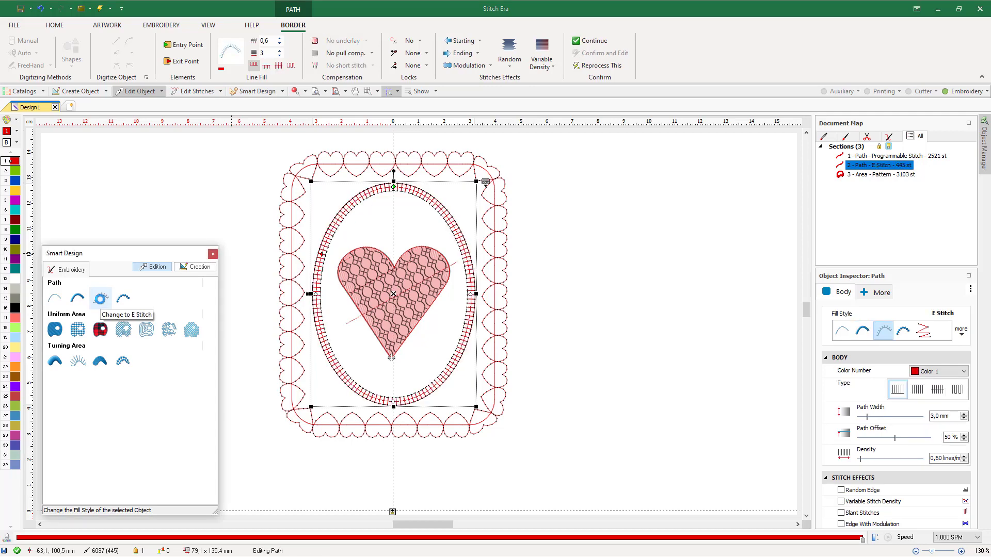
pyautogui.click(554, 256)
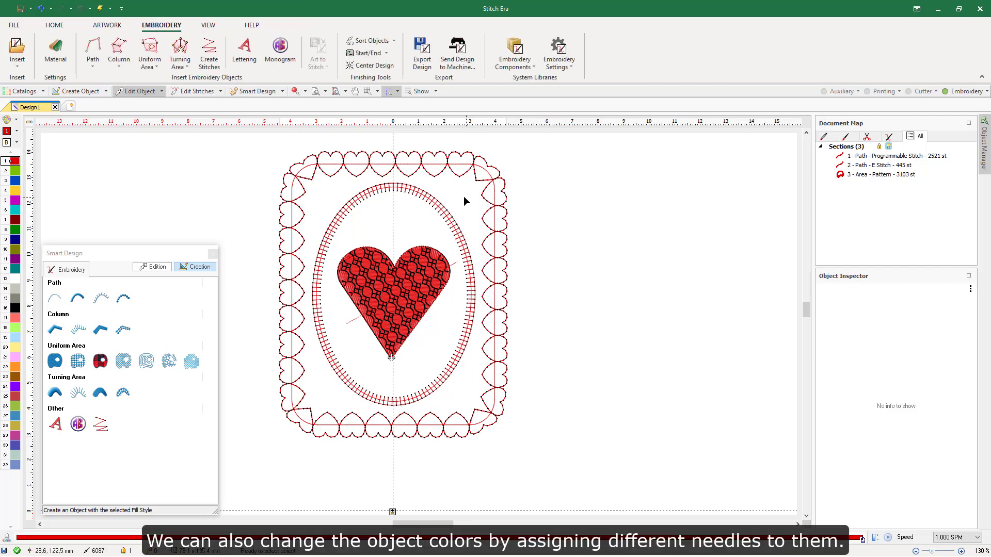
# Step: Recolour the heart-stitch outer border and the lattice-filled heart to pink needle Color 21
pyautogui.click(448, 170)
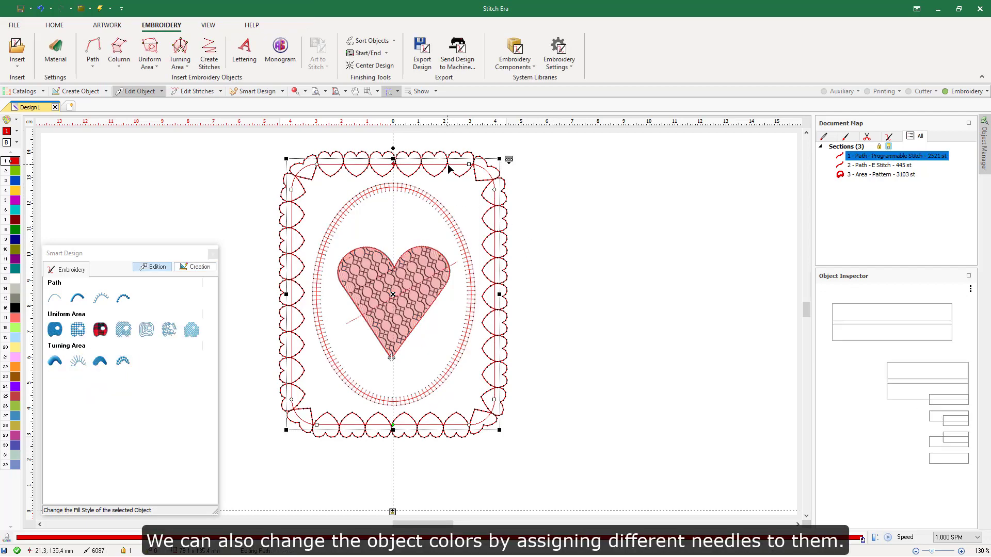
pyautogui.click(15, 358)
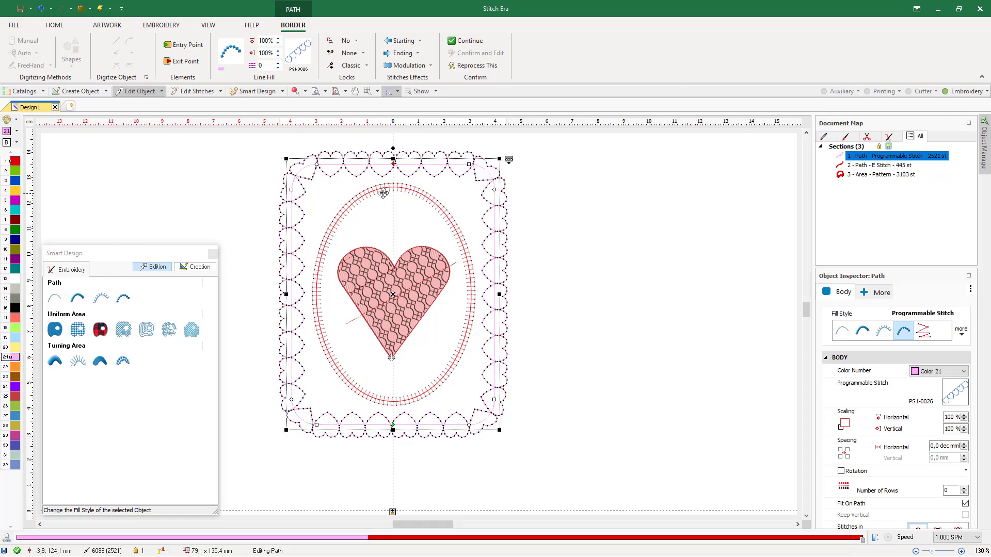
pyautogui.click(374, 281)
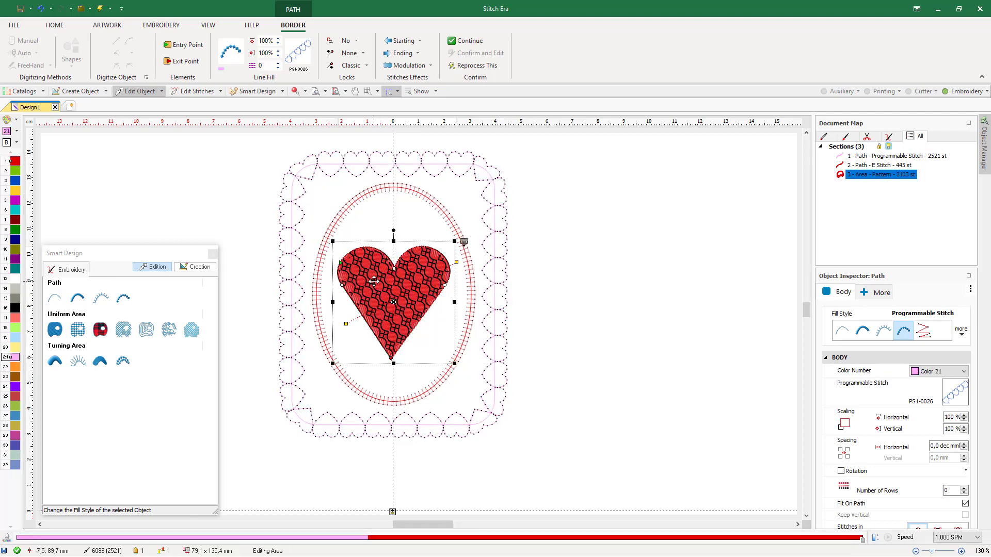
pyautogui.click(15, 358)
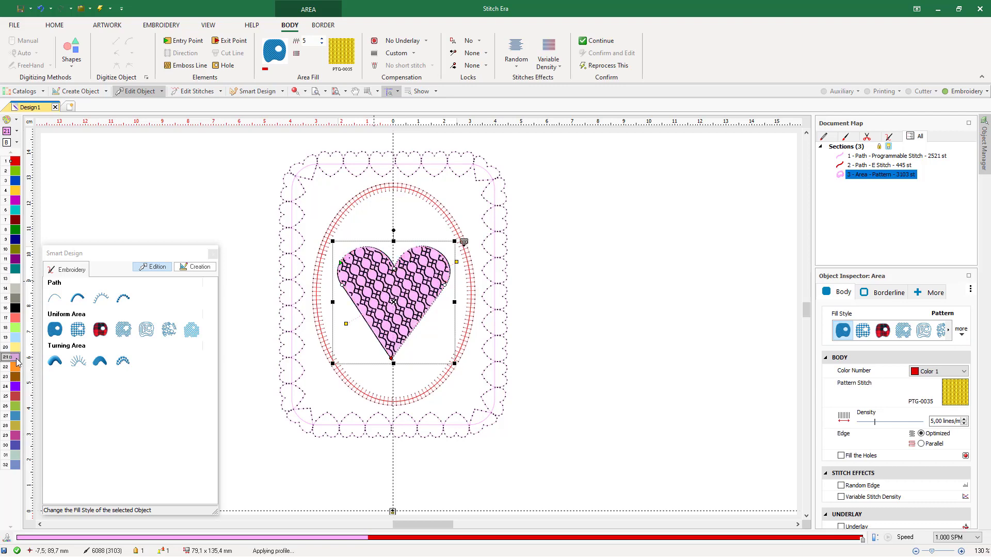
pyautogui.click(559, 256)
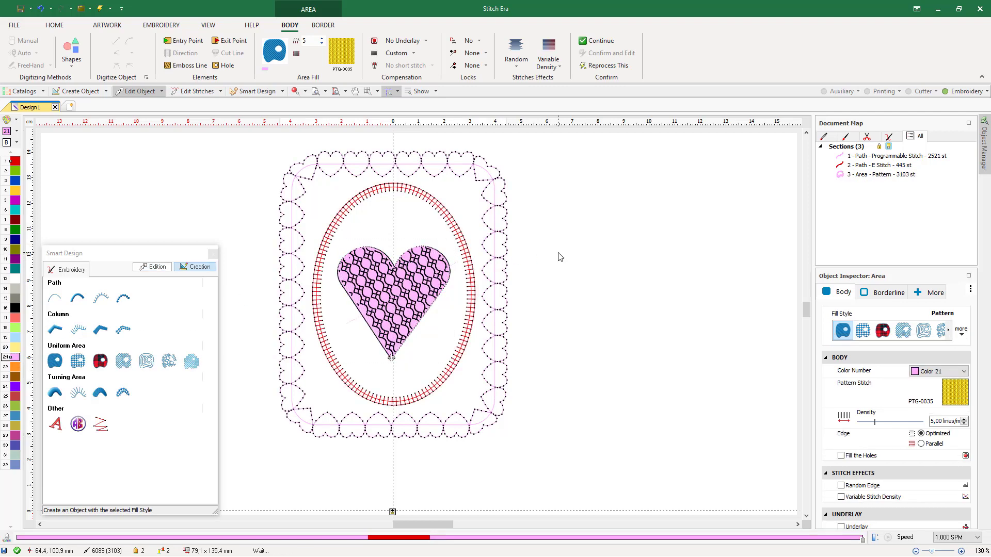
# Step: Open a live Simulation View of the design, then select the heart area for editing
pyautogui.click(209, 26)
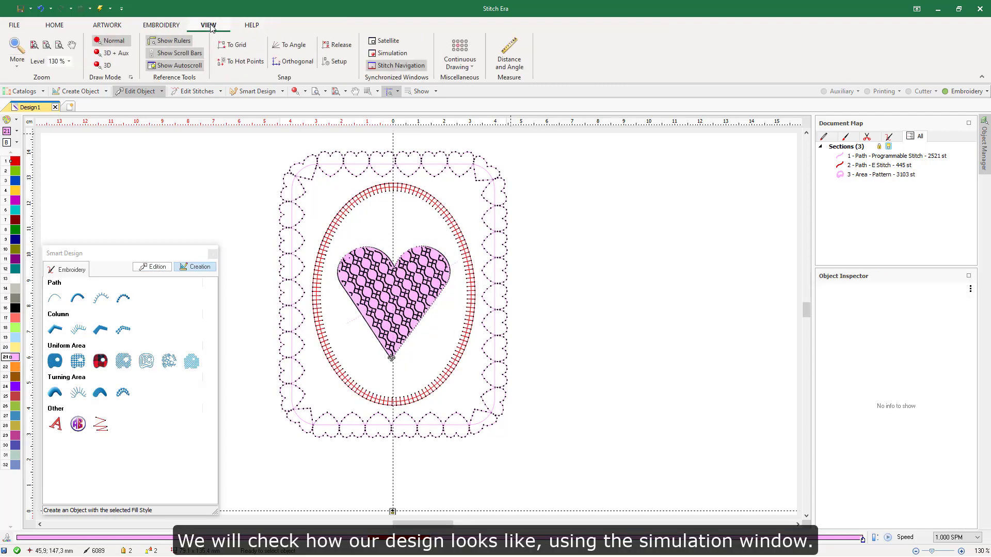
pyautogui.click(392, 53)
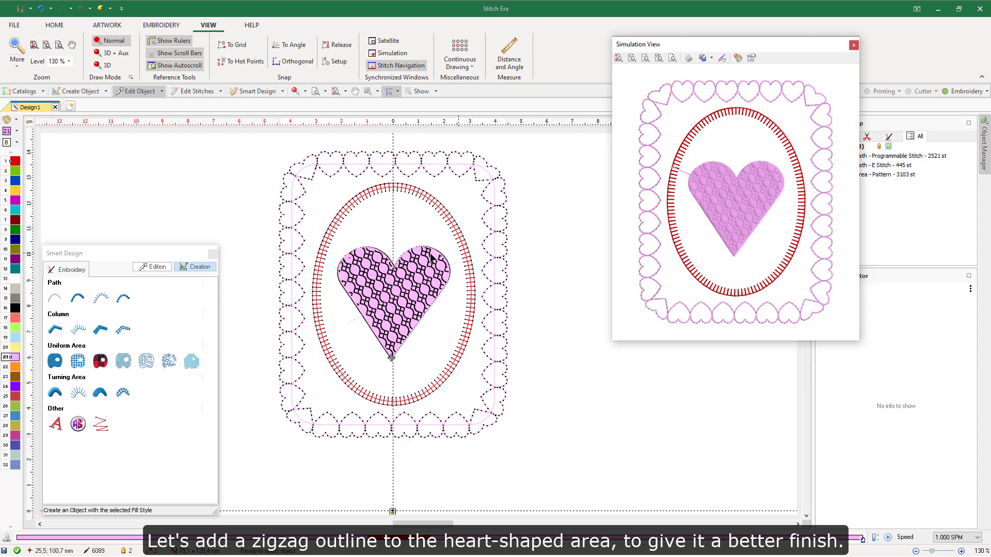
pyautogui.click(395, 284)
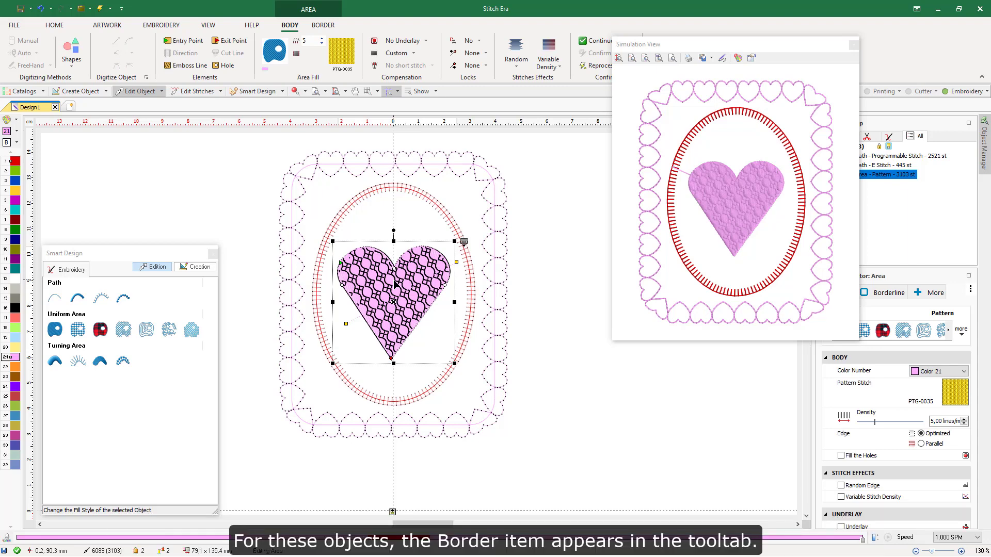
# Step: Give the heart a Zig-Zag line-fill border in red
pyautogui.click(322, 25)
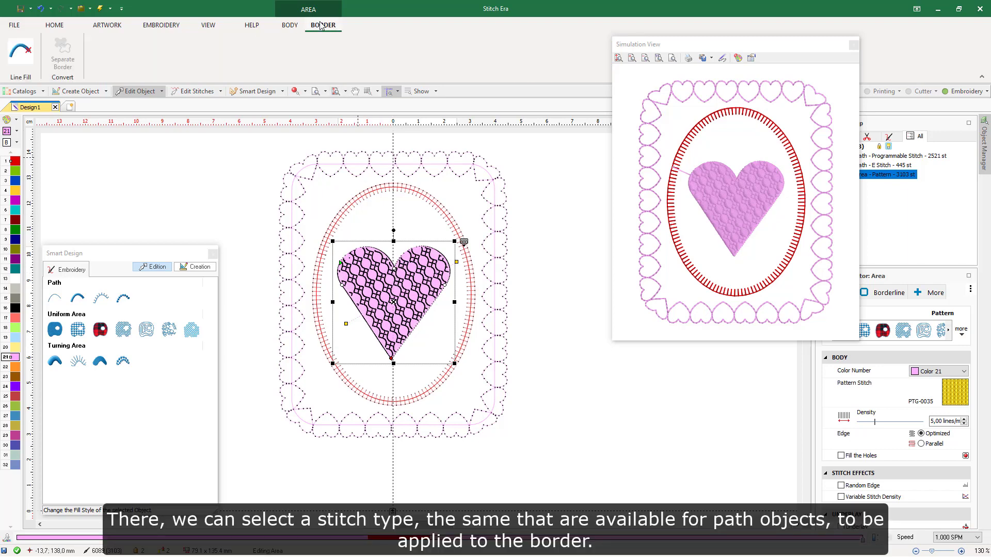
pyautogui.click(30, 54)
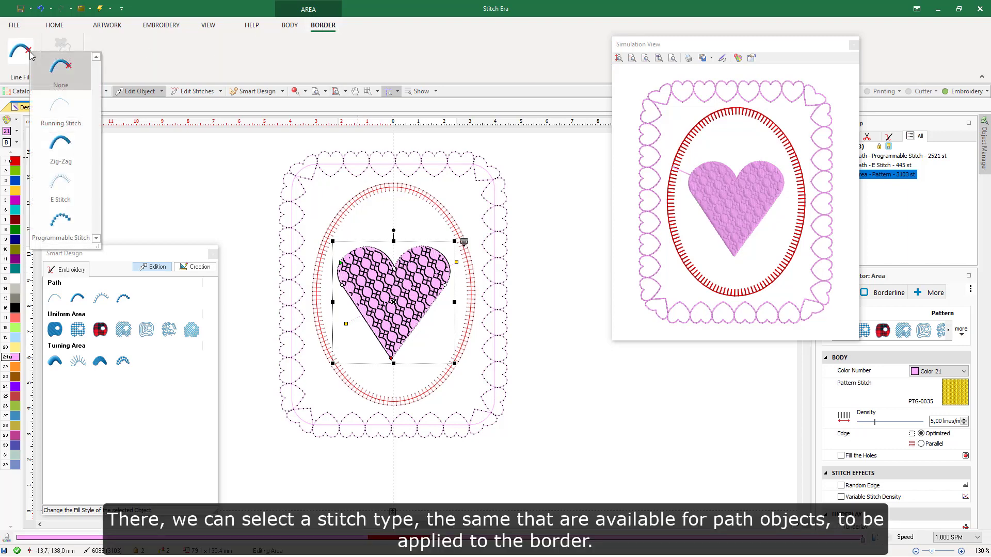
pyautogui.click(61, 147)
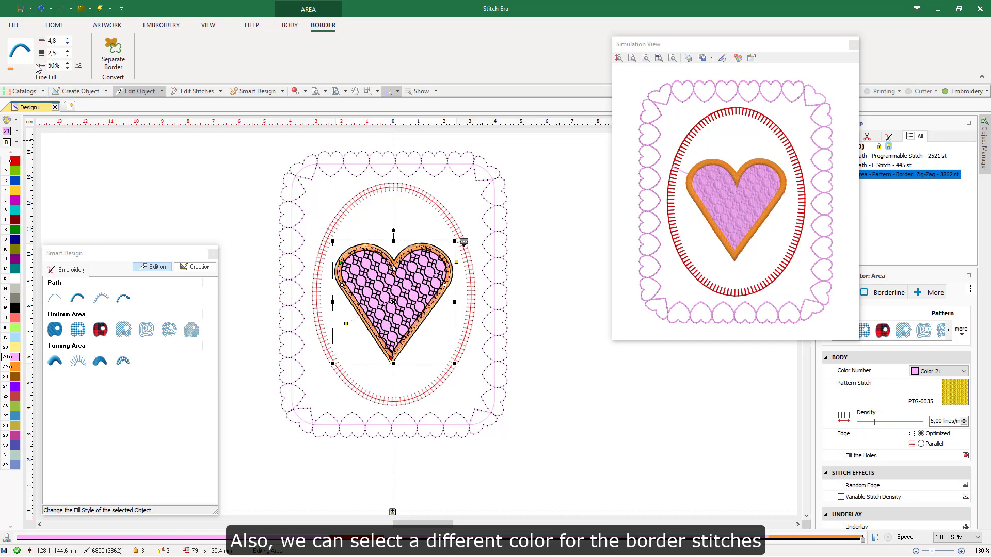
pyautogui.click(11, 70)
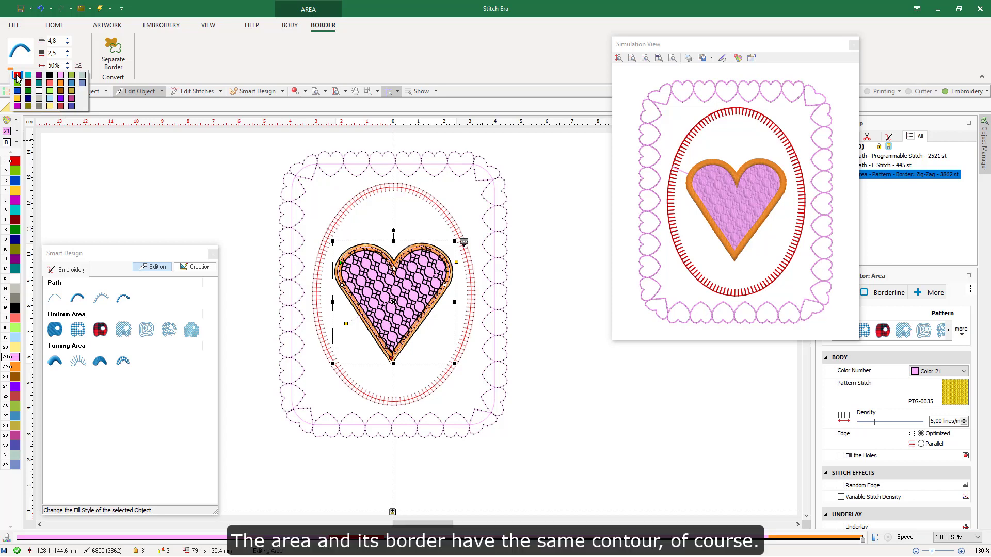
pyautogui.click(18, 76)
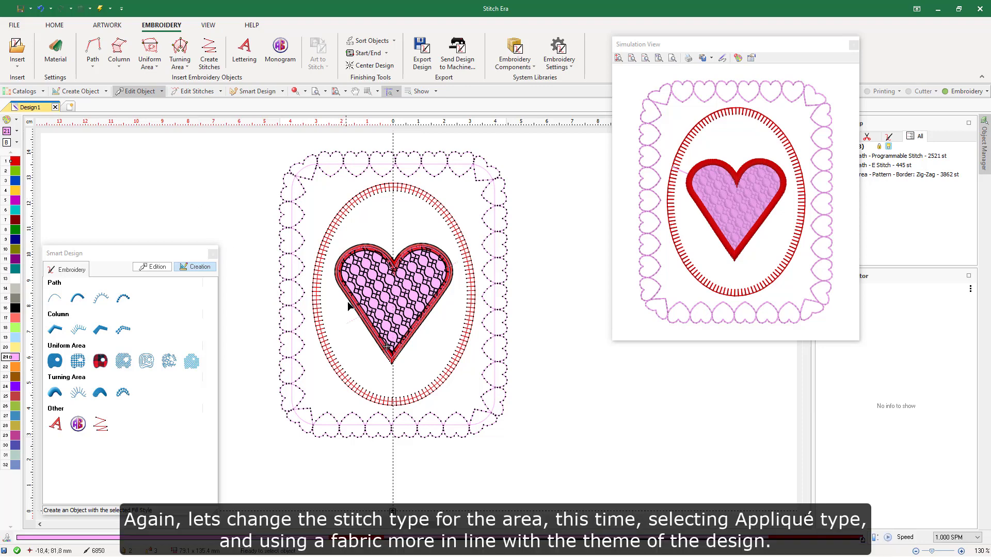
# Step: Convert the heart to an appliqué using pink fabric 026, then deselect it
pyautogui.click(407, 295)
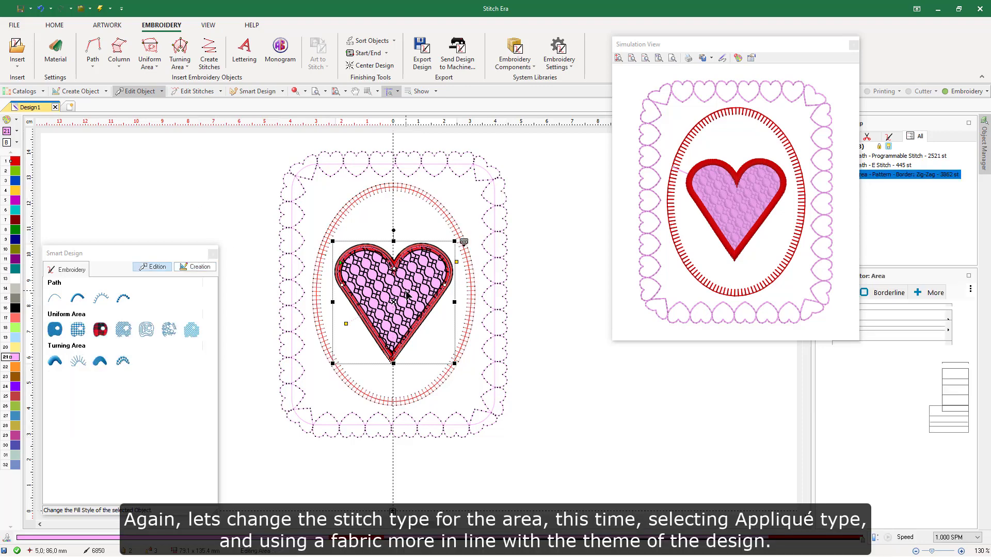
pyautogui.click(101, 330)
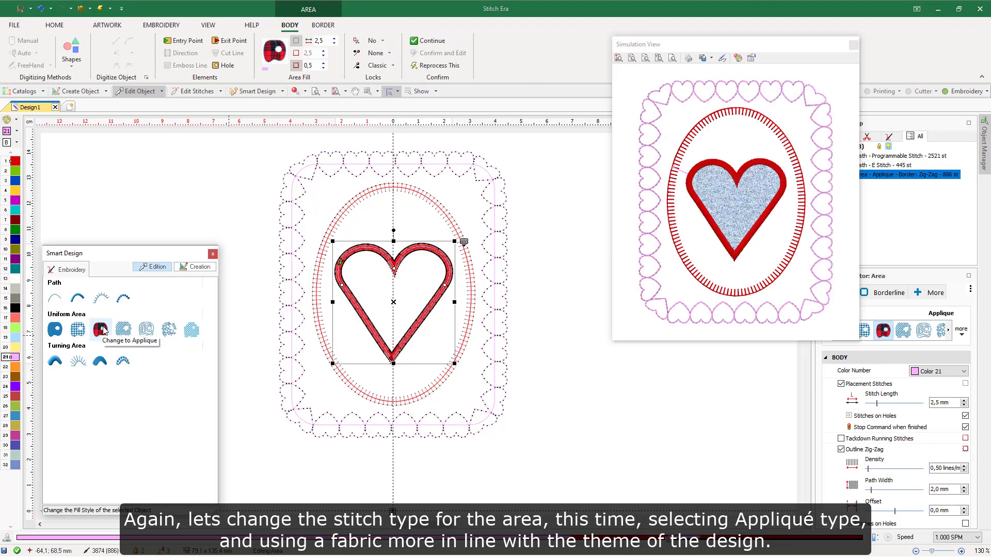
pyautogui.scroll(-4, 980, 413)
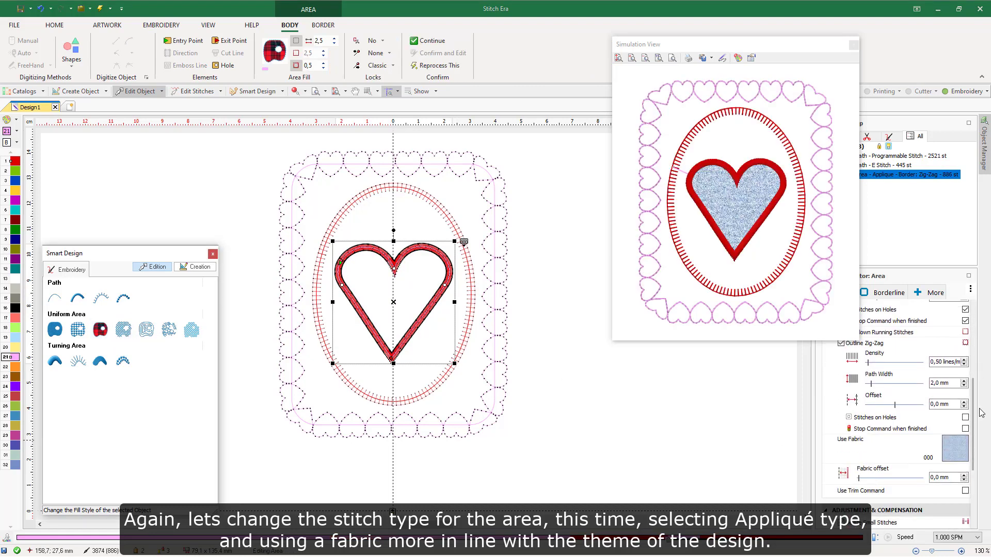
pyautogui.click(953, 436)
pyautogui.scroll(-5, 611, 229)
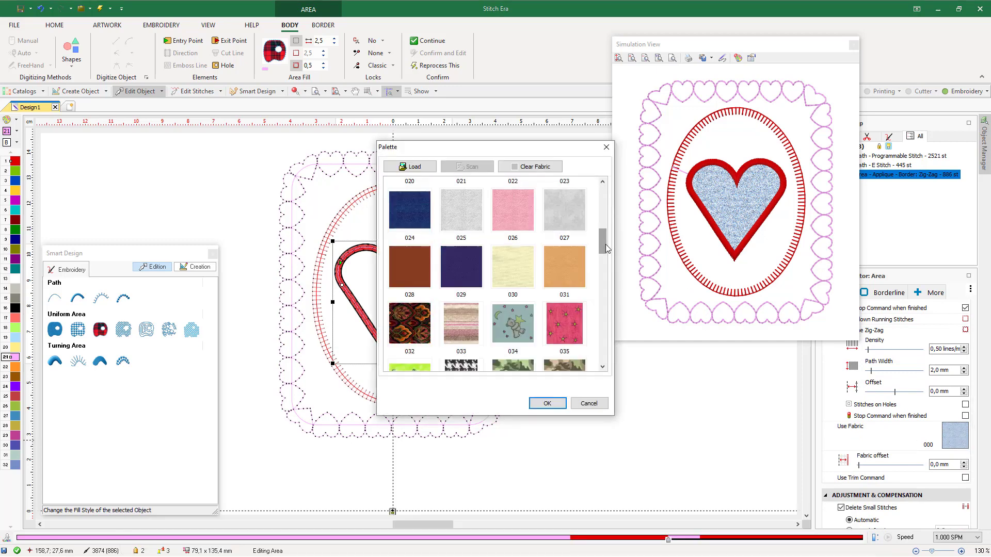
pyautogui.click(512, 204)
pyautogui.click(547, 403)
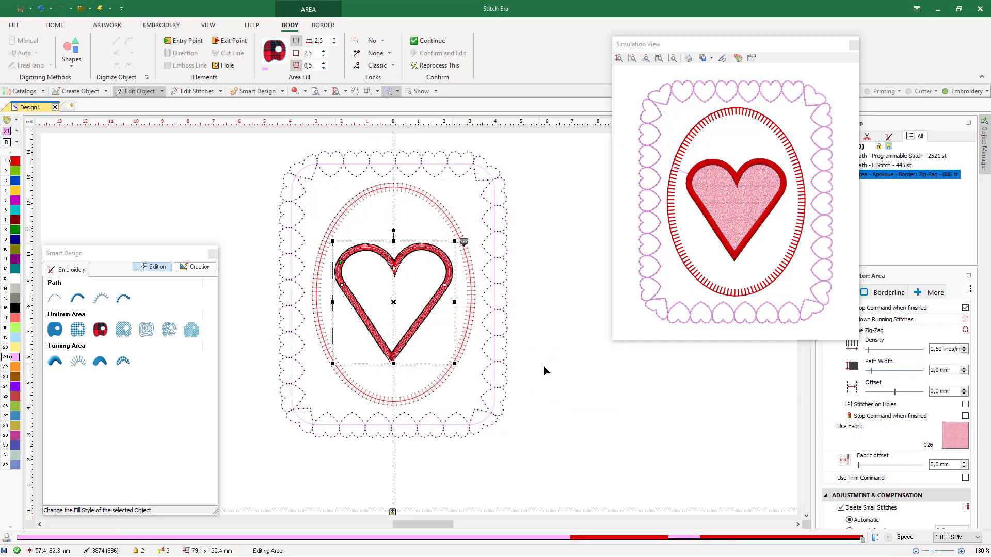
pyautogui.click(537, 343)
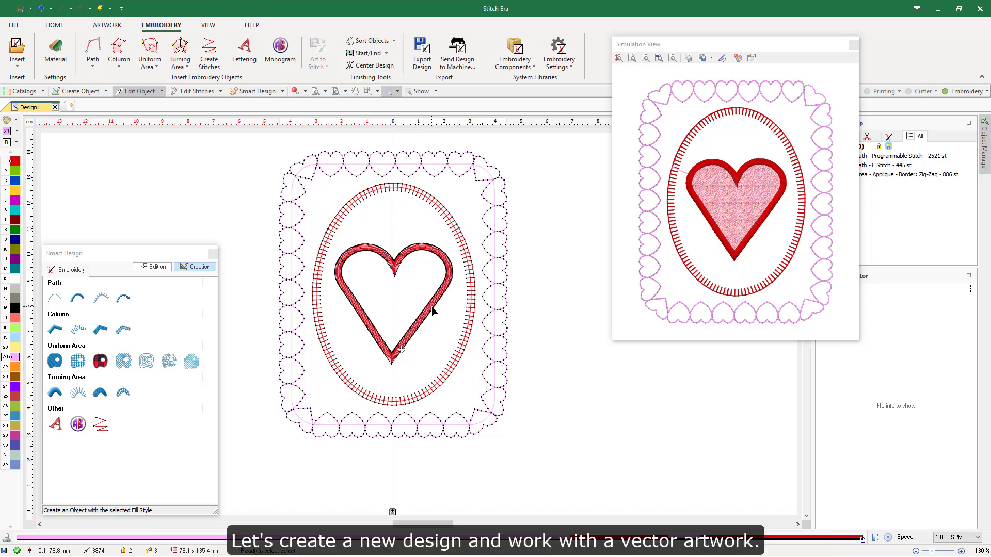
# Step: Close the Simulation View, start blank Design2, and show the Catalogs panel
pyautogui.click(853, 45)
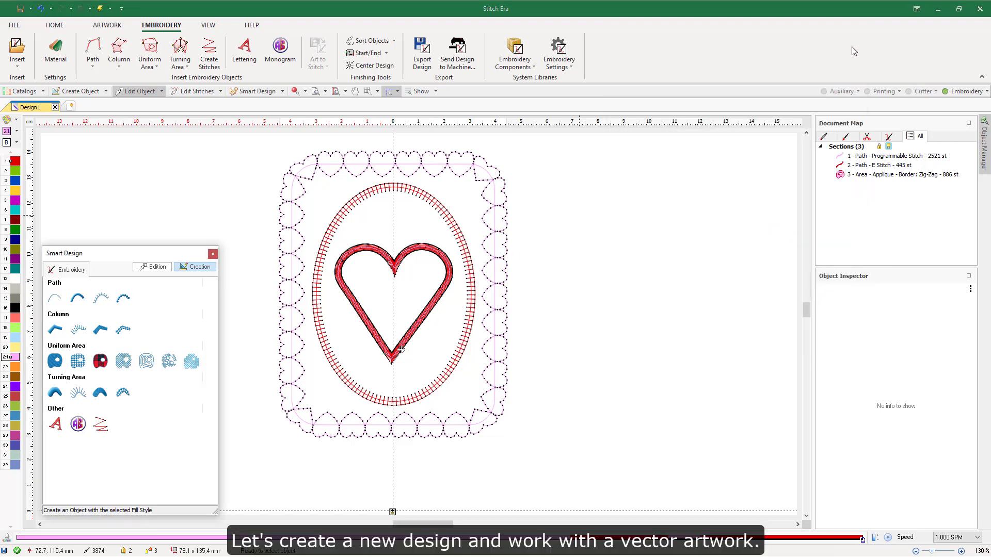
pyautogui.click(71, 107)
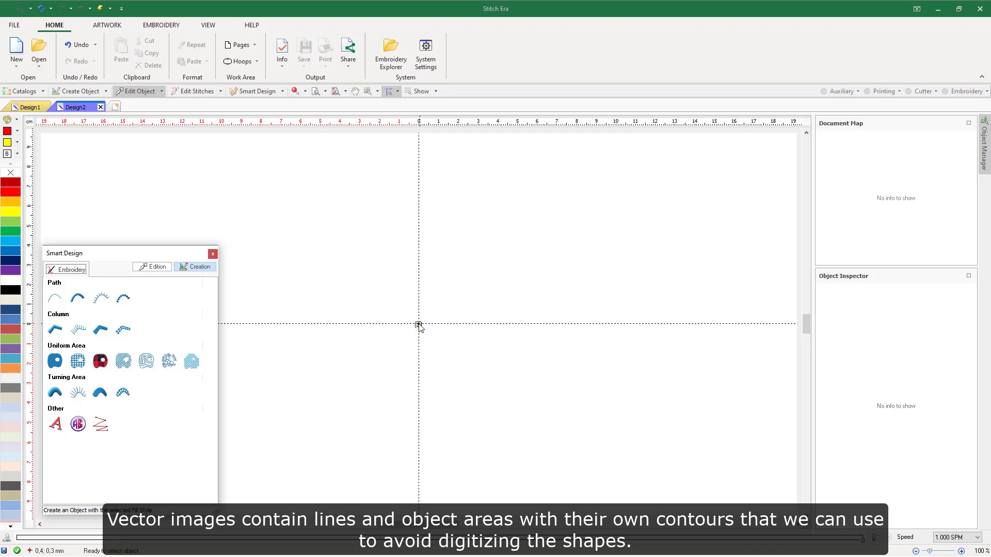
pyautogui.click(24, 91)
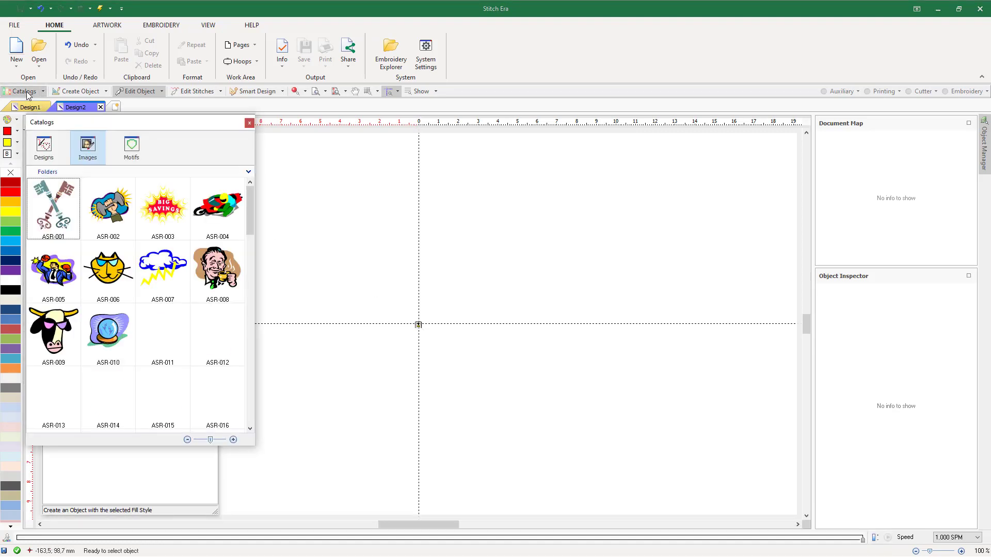
# Step: Switch the catalog to Images - Vector and place cherry image ASV-006 on the canvas
pyautogui.click(110, 149)
pyautogui.click(111, 184)
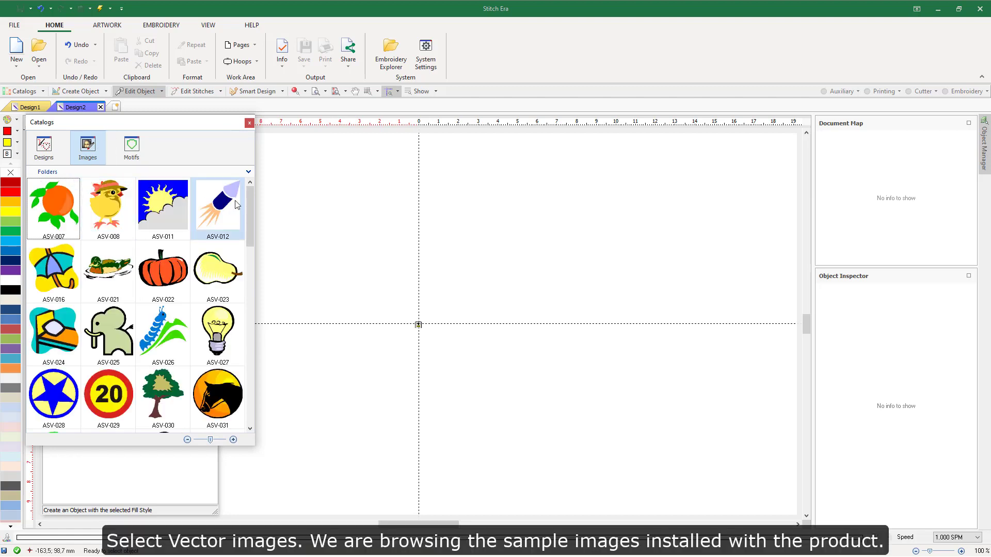
pyautogui.moveTo(252, 209); pyautogui.dragTo(245, 290)
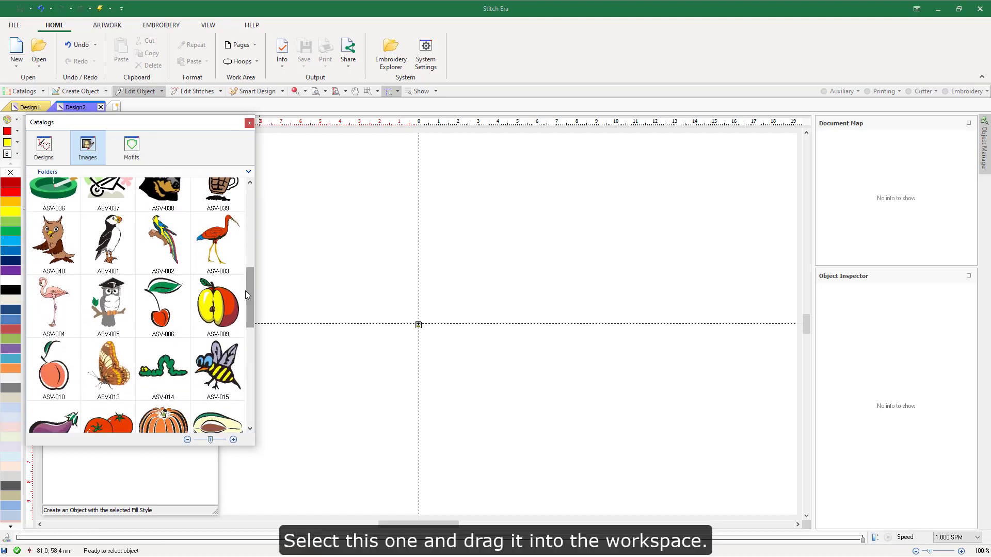
pyautogui.moveTo(170, 302); pyautogui.dragTo(419, 325)
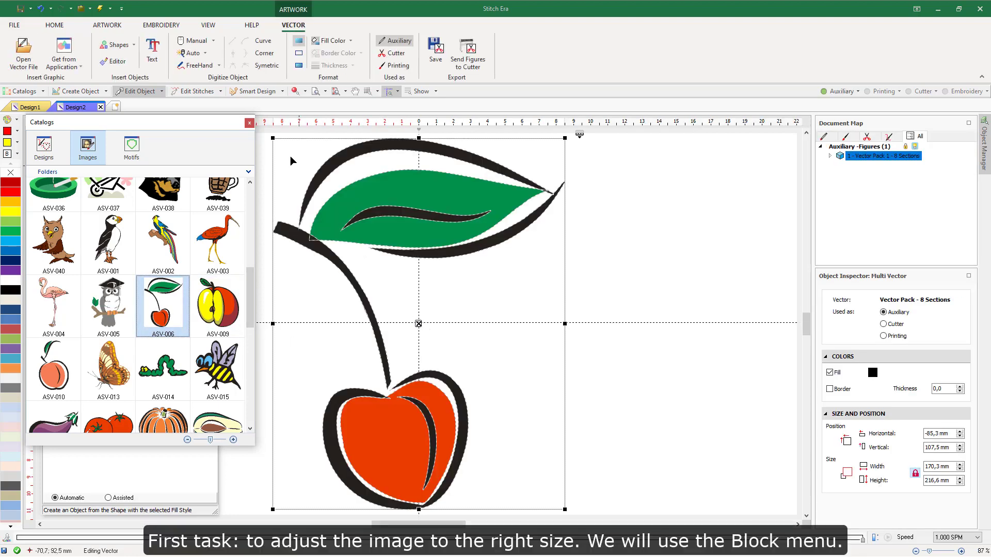
# Step: Rescale the cherry via Block > Transform > Rescale so the measured line is 70 mm
pyautogui.click(250, 123)
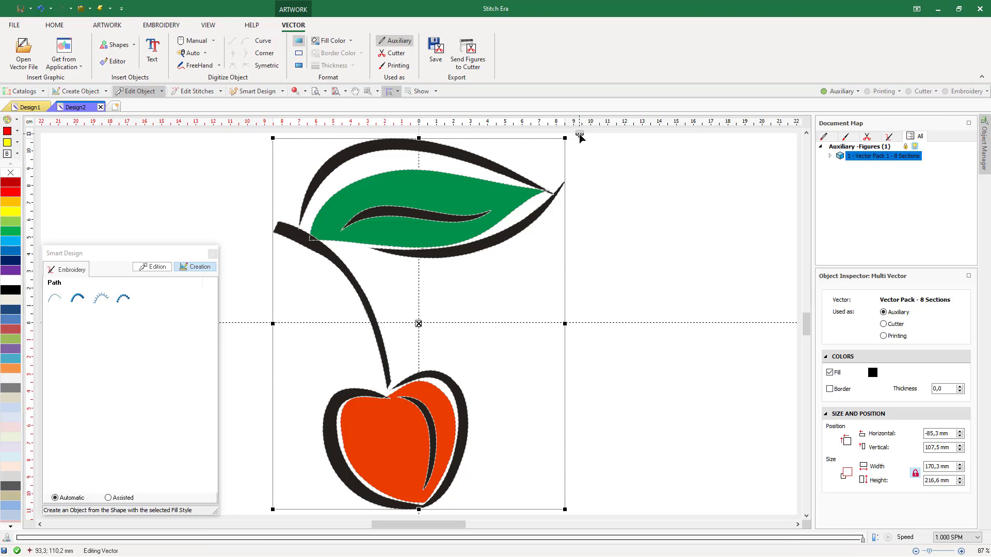
pyautogui.moveTo(579, 137)
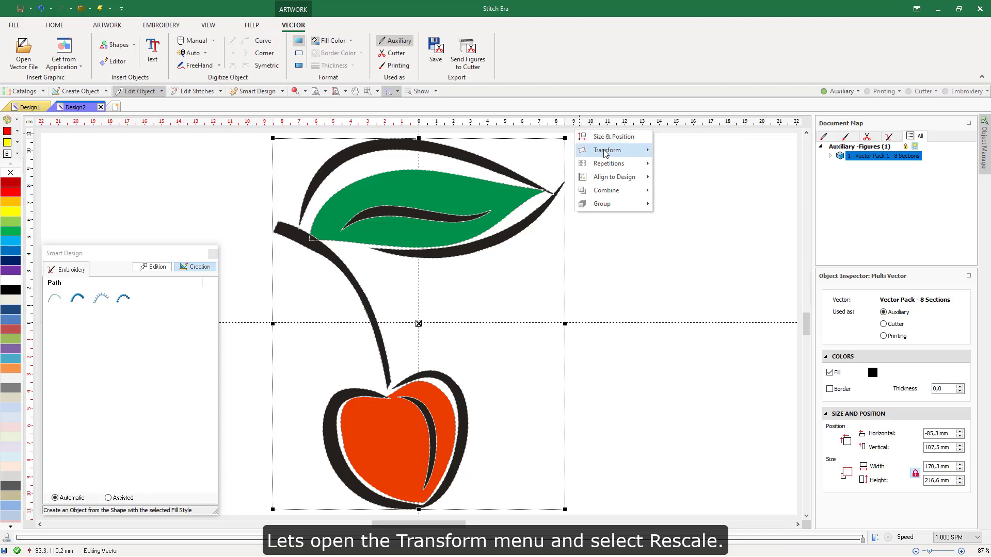
pyautogui.moveTo(604, 150)
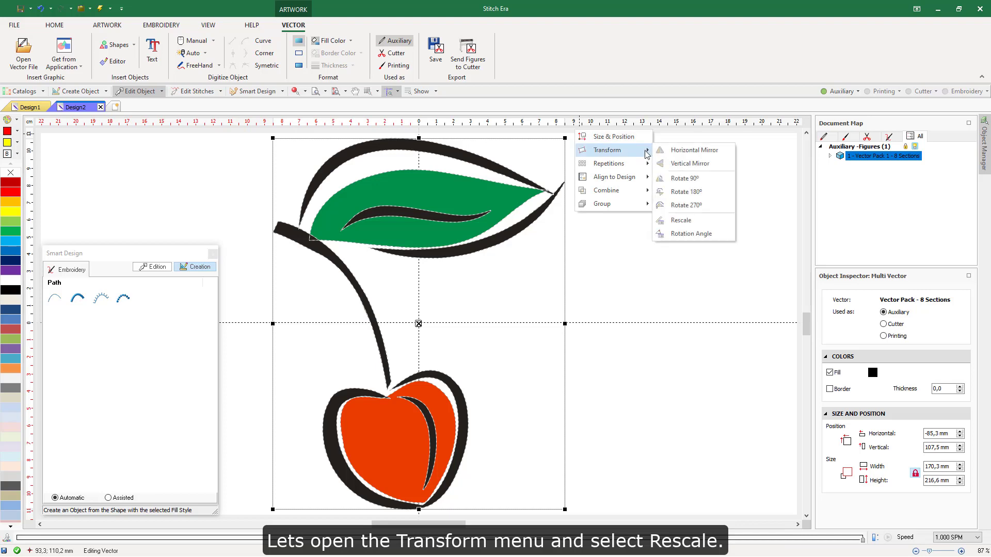
pyautogui.click(687, 223)
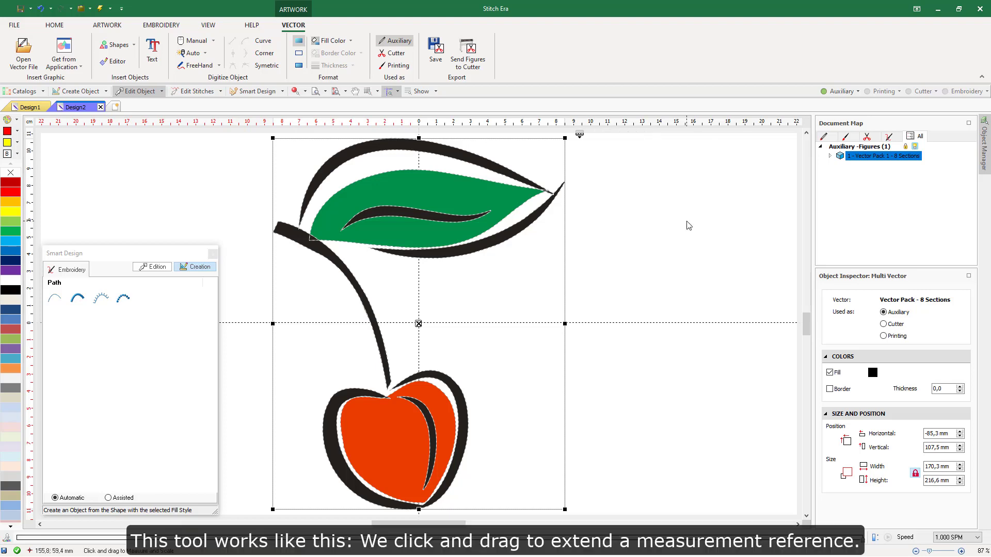
pyautogui.moveTo(346, 453); pyautogui.dragTo(454, 420)
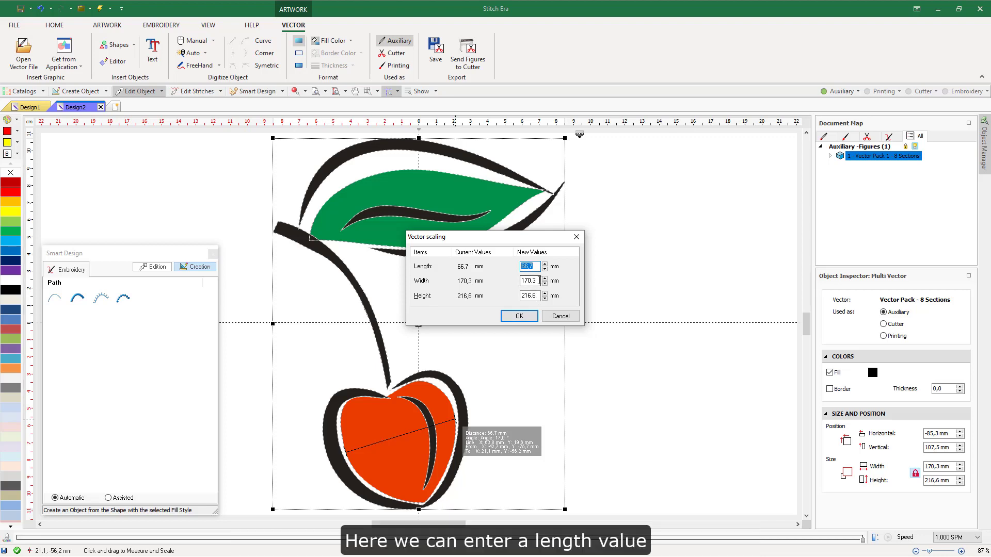
pyautogui.write('70')
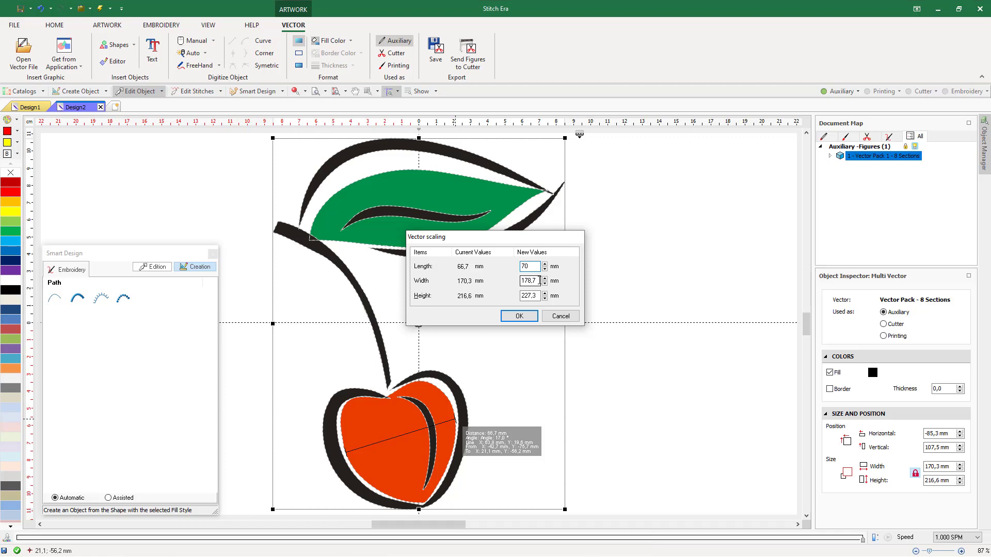
pyautogui.press('Return')
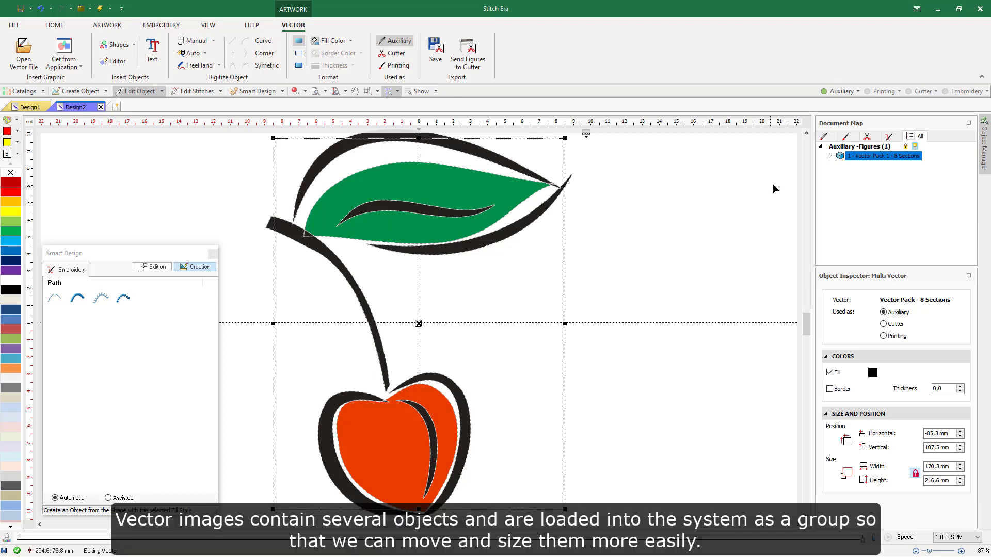
# Step: Ungroup the cherry vector and select the body, leaf and leaf outline curves individually
pyautogui.click(884, 157)
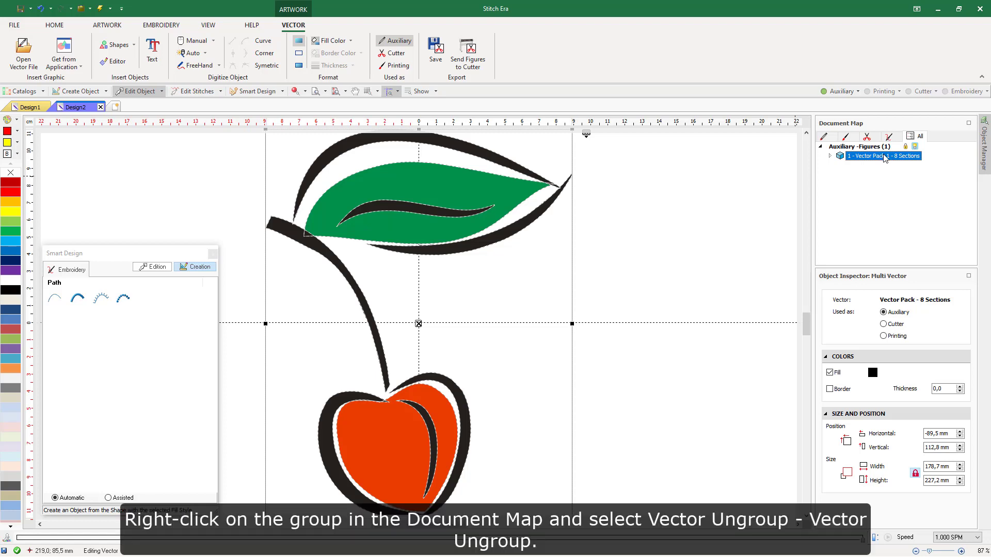
pyautogui.rightClick(883, 157)
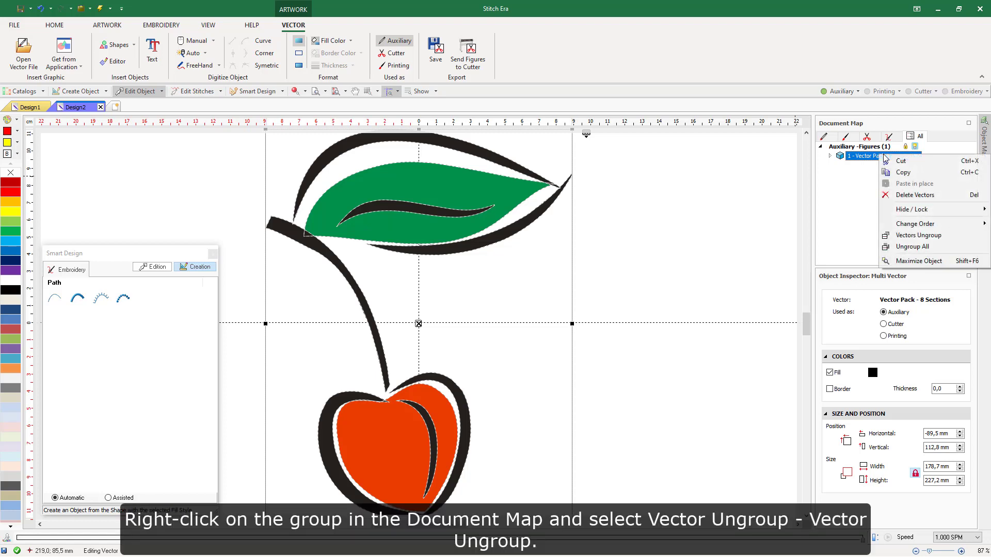
pyautogui.click(919, 235)
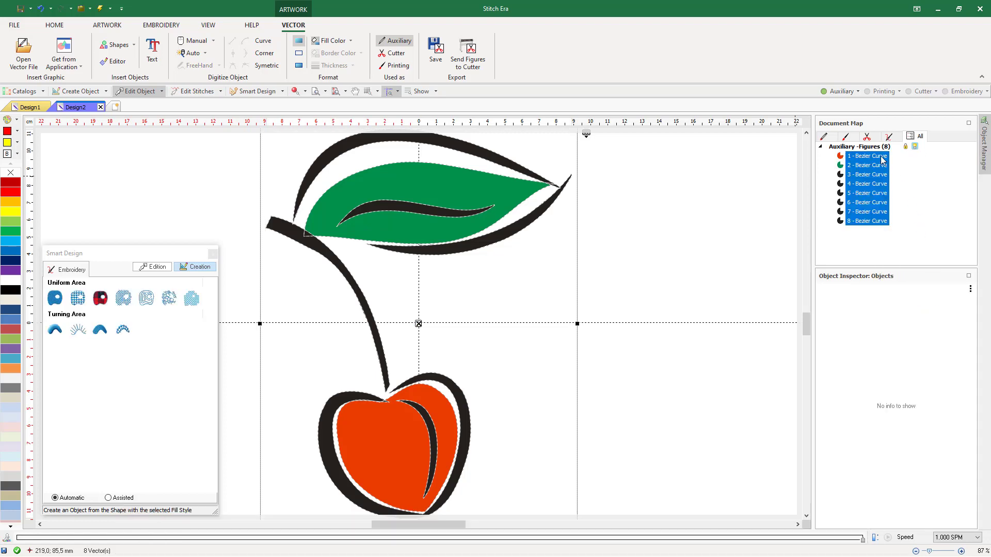
pyautogui.click(877, 157)
pyautogui.click(879, 165)
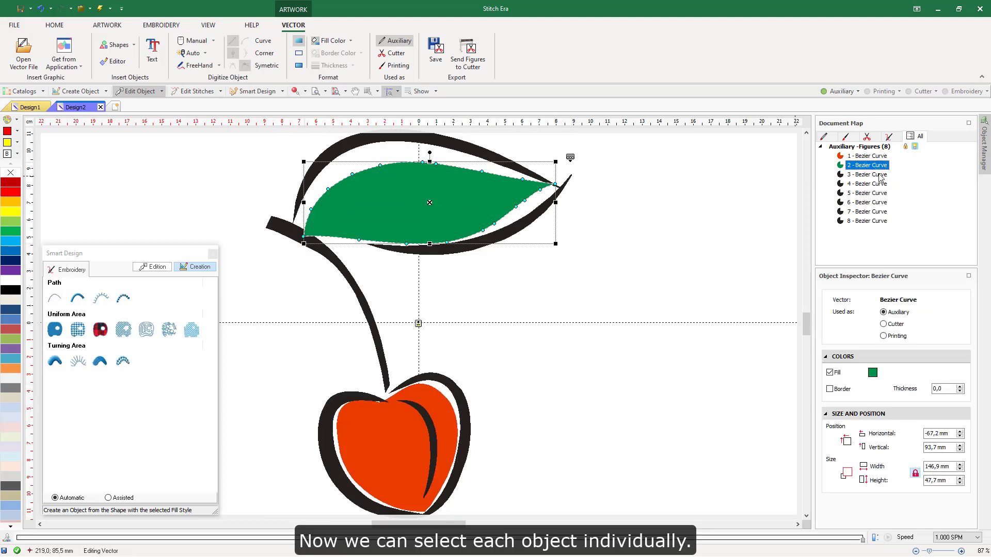
pyautogui.click(880, 176)
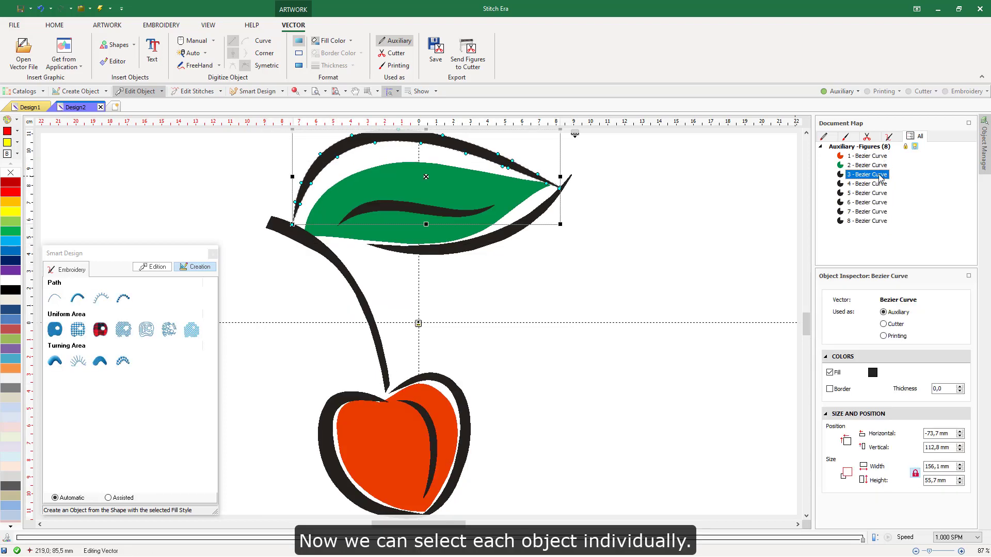
# Step: Open the thread palette editor and switch to the Ackermann Isacord 315 thread chart
pyautogui.click(766, 175)
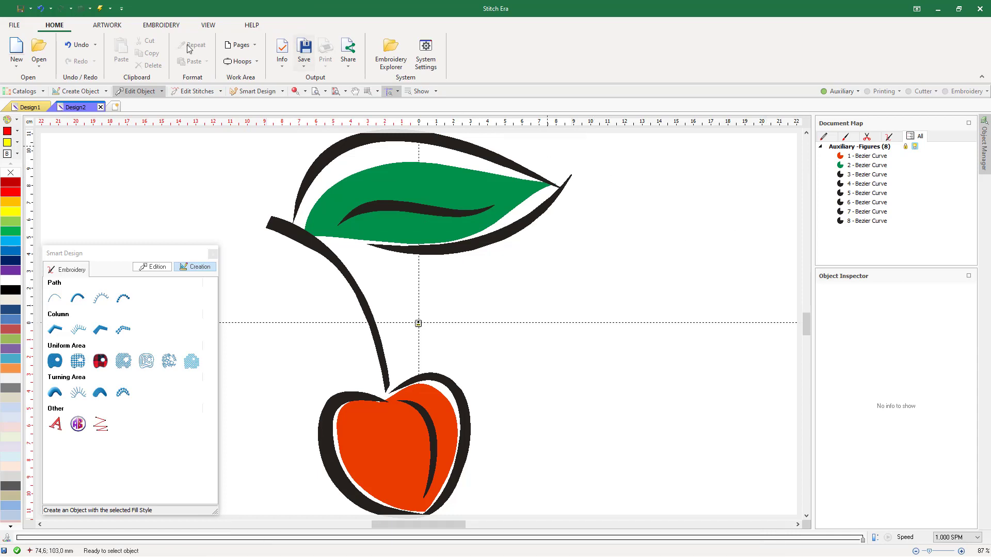
pyautogui.click(161, 26)
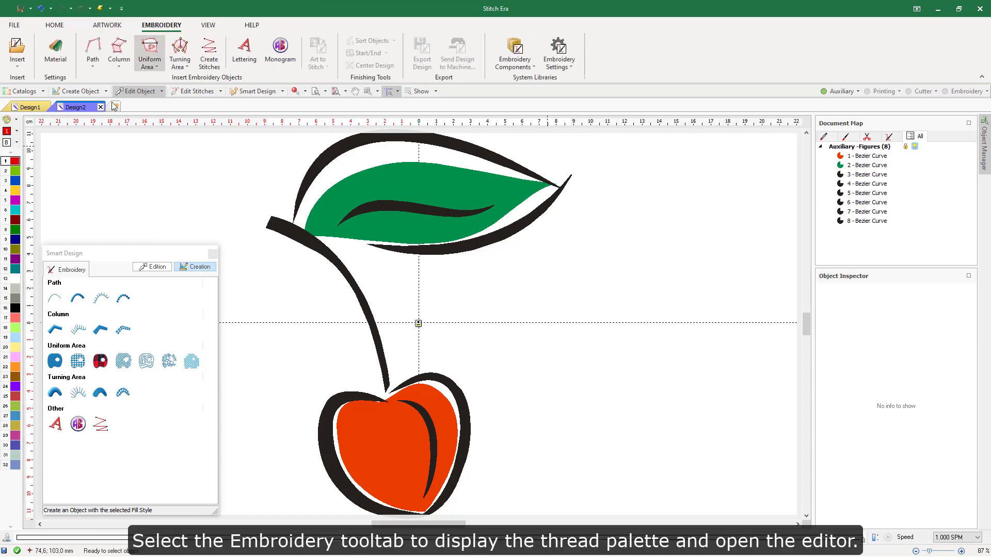
pyautogui.click(8, 120)
pyautogui.click(421, 184)
pyautogui.click(596, 182)
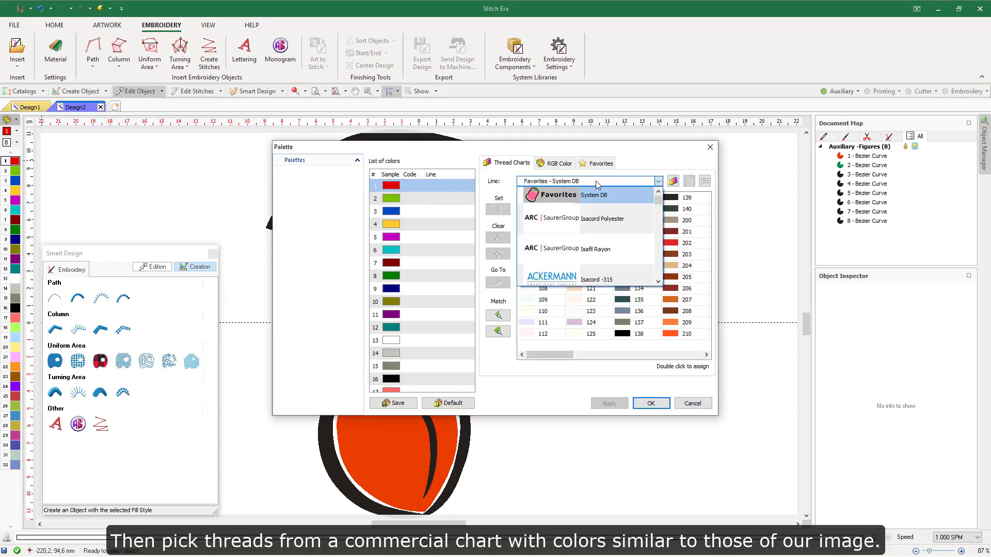
pyautogui.click(589, 266)
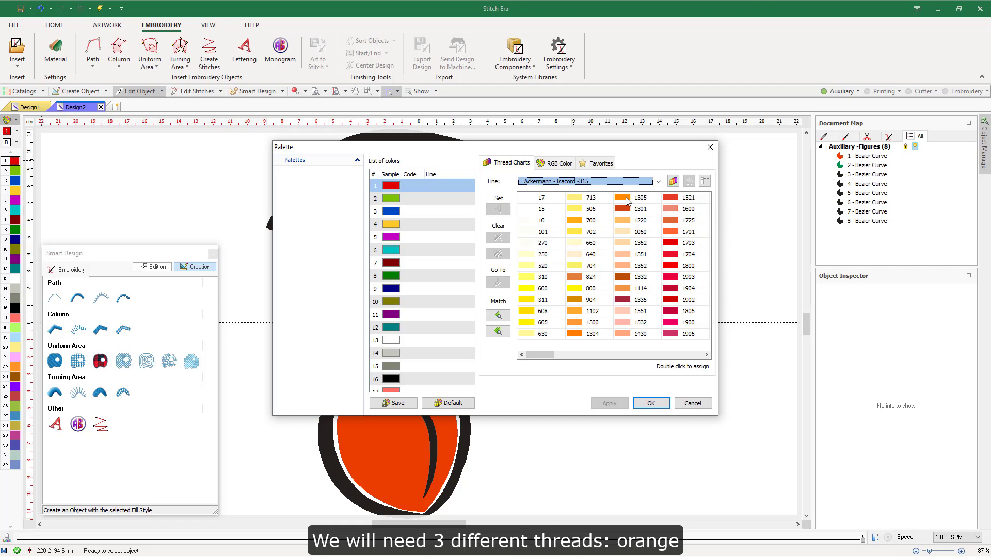
# Step: Assign threads 1305 orange, 5613 green and 5940 black to colour slots 1–3
pyautogui.click(626, 199)
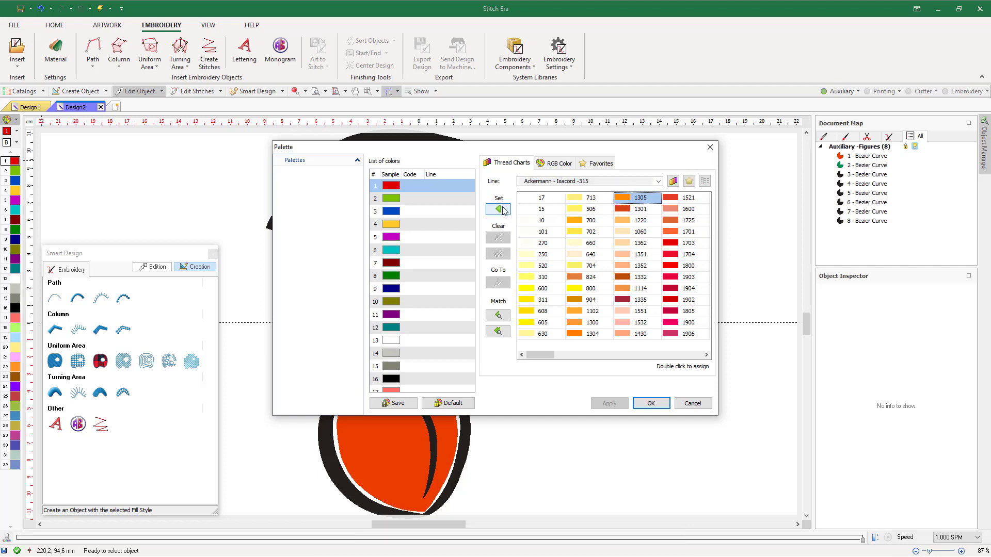
pyautogui.click(499, 210)
pyautogui.click(422, 199)
pyautogui.moveTo(542, 354); pyautogui.dragTo(618, 356)
pyautogui.click(684, 209)
pyautogui.click(498, 209)
pyautogui.click(441, 212)
pyautogui.moveTo(625, 354); pyautogui.dragTo(680, 355)
pyautogui.click(671, 266)
pyautogui.click(502, 210)
pyautogui.click(649, 402)
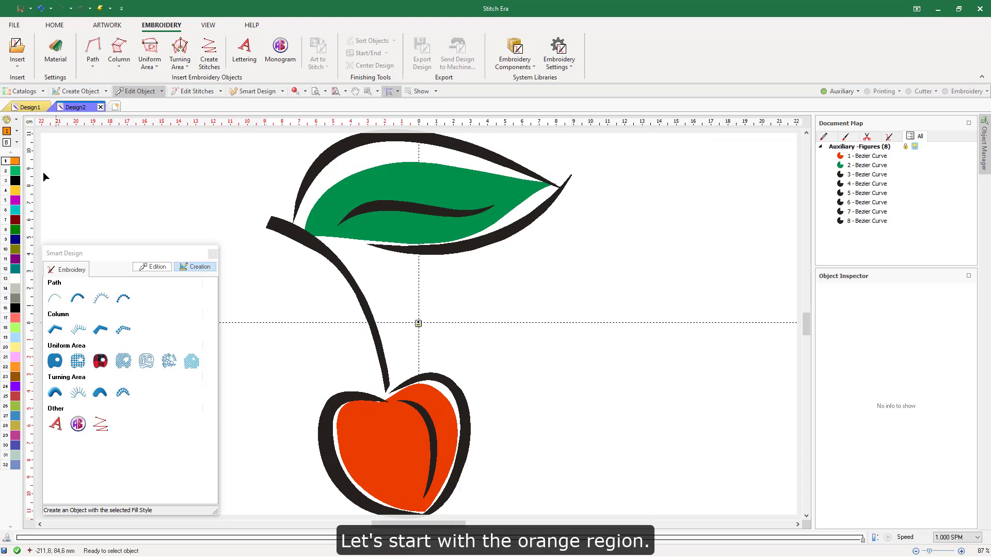
# Step: Make the orange cherry body a Uniform Area with pattern fill in Color 1
pyautogui.scroll(-1, 312, 193)
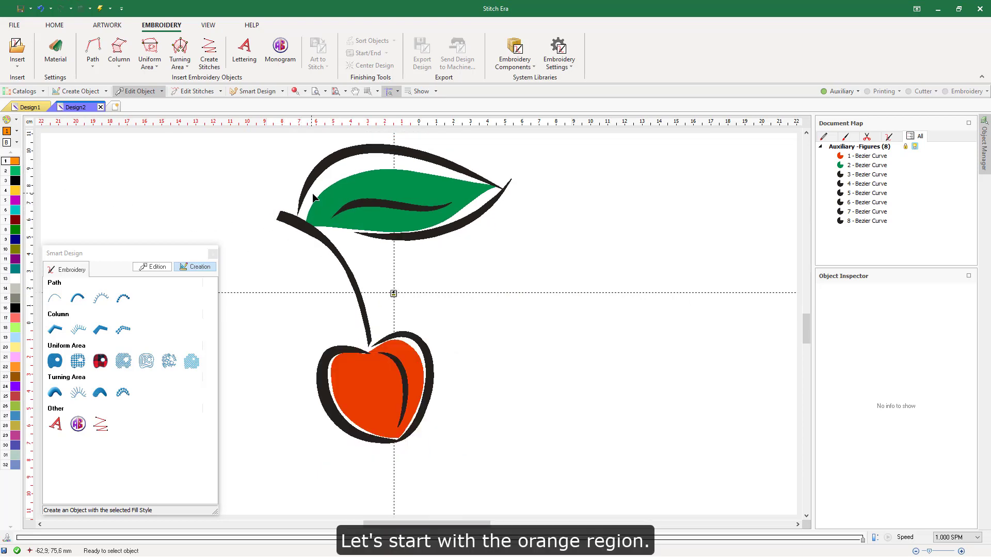
pyautogui.click(364, 393)
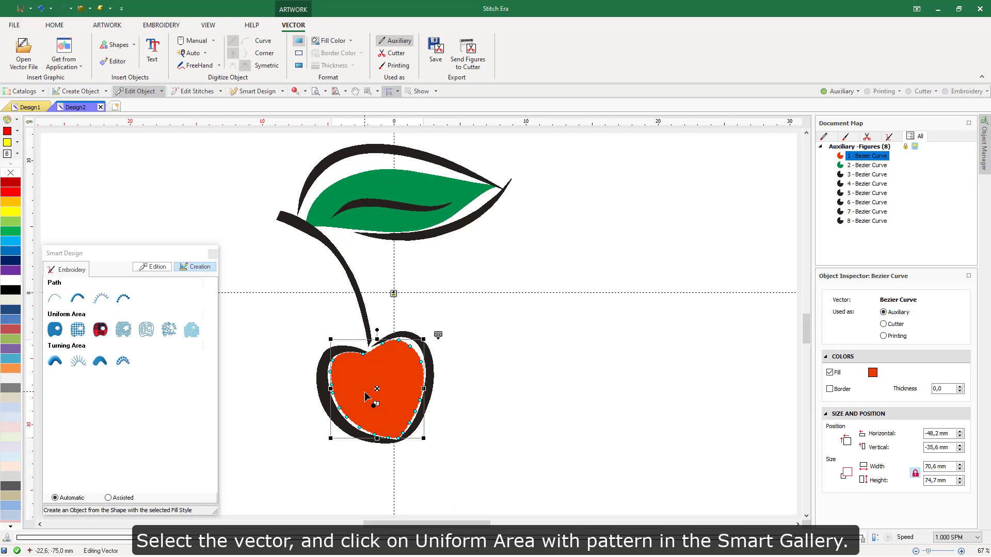
pyautogui.click(55, 329)
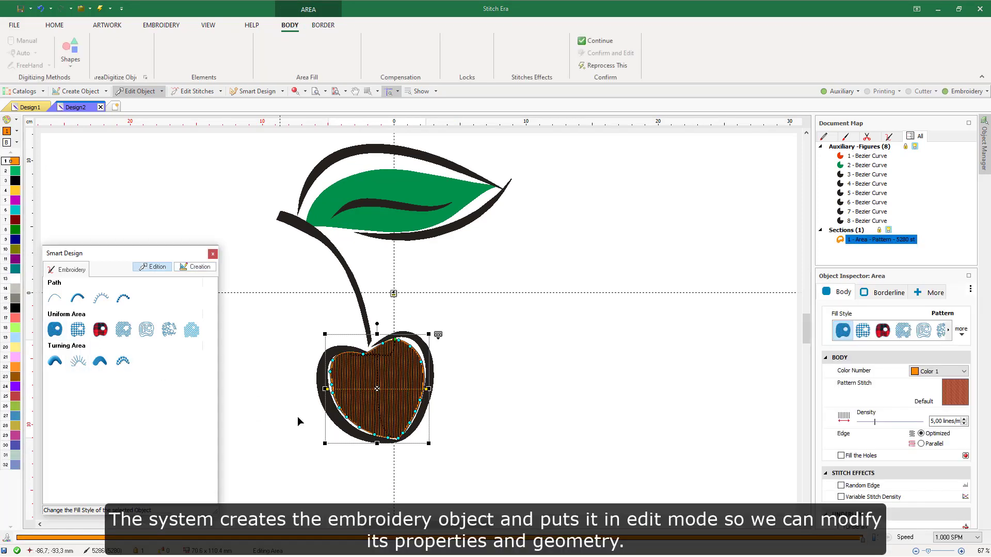
pyautogui.scroll(3, 380, 399)
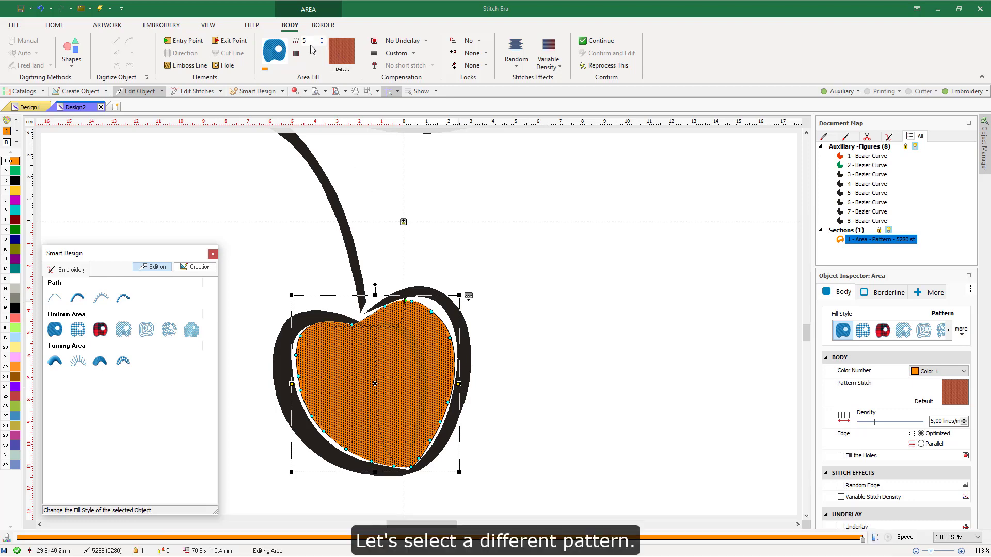
# Step: Fill the cherry with uniform pattern PTM-0005 and angle its stitch direction diagonally
pyautogui.click(348, 56)
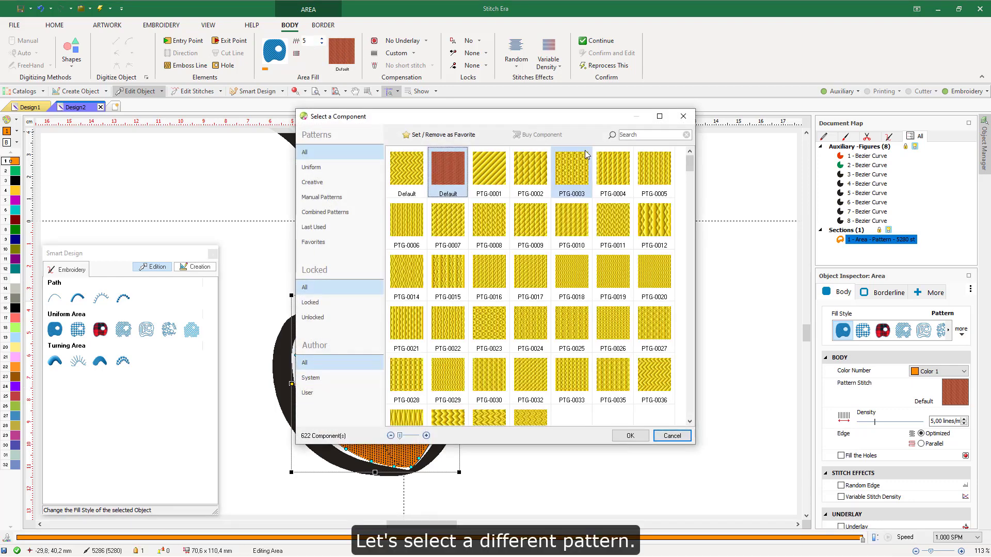
pyautogui.click(332, 168)
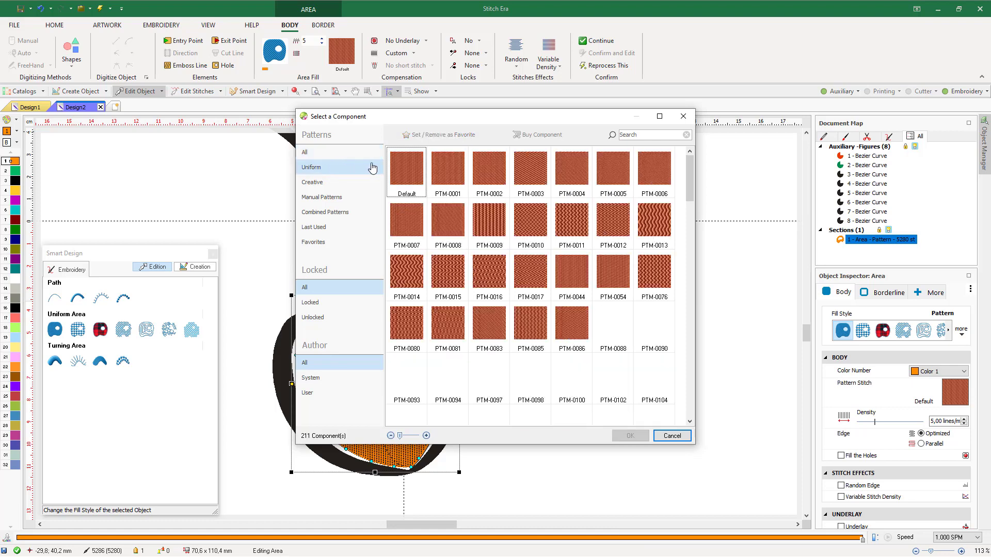
pyautogui.click(610, 170)
pyautogui.moveTo(563, 118); pyautogui.dragTo(552, 103)
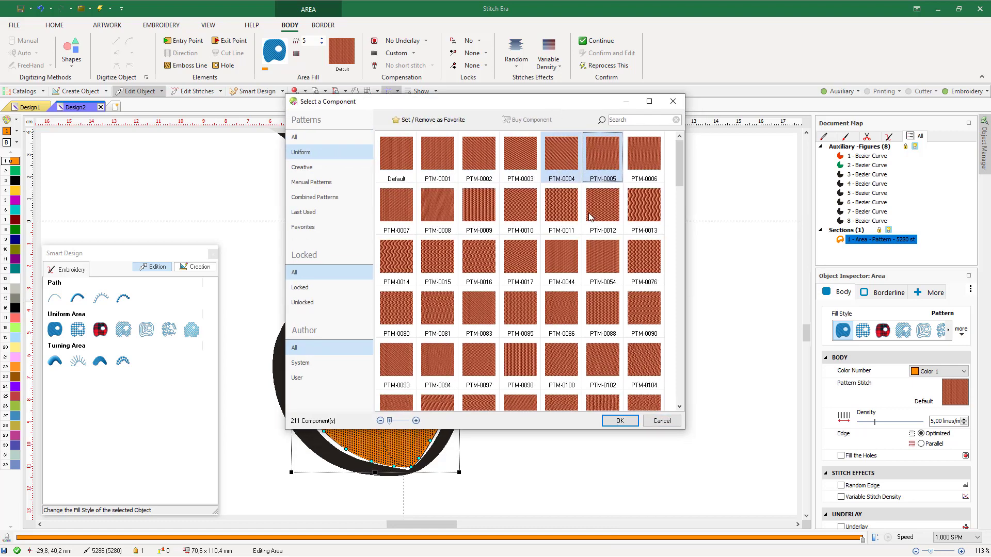
pyautogui.click(620, 421)
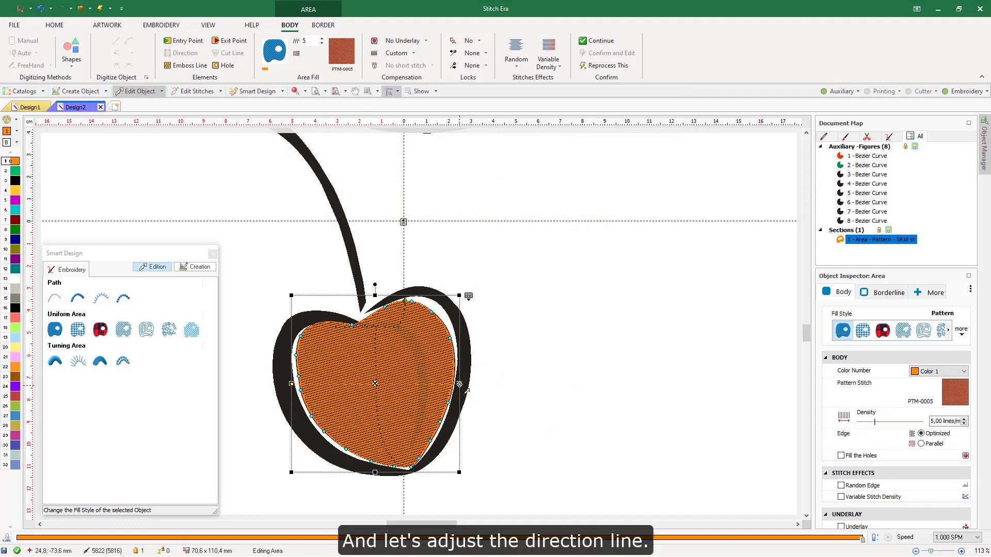
pyautogui.moveTo(458, 344); pyautogui.dragTo(299, 409)
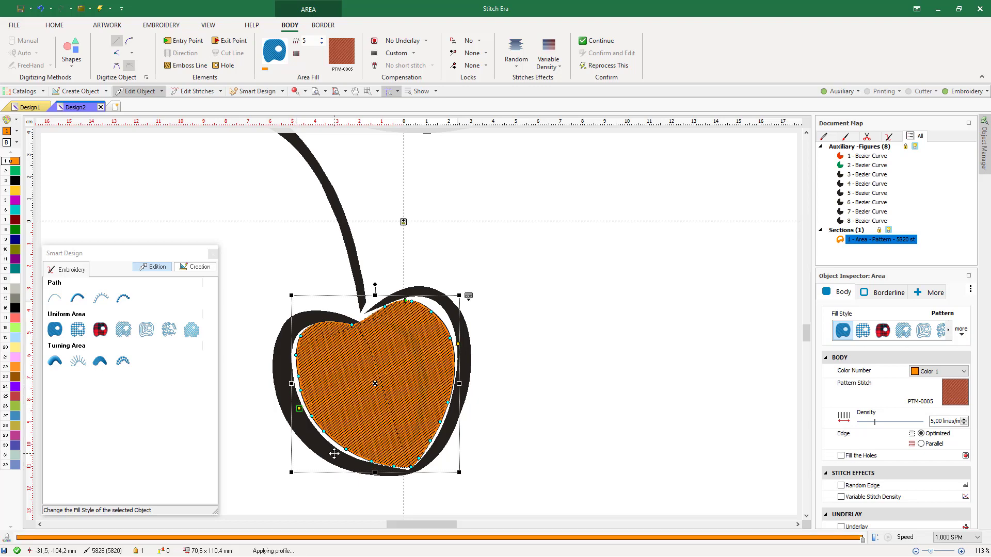
pyautogui.scroll(-2, 430, 384)
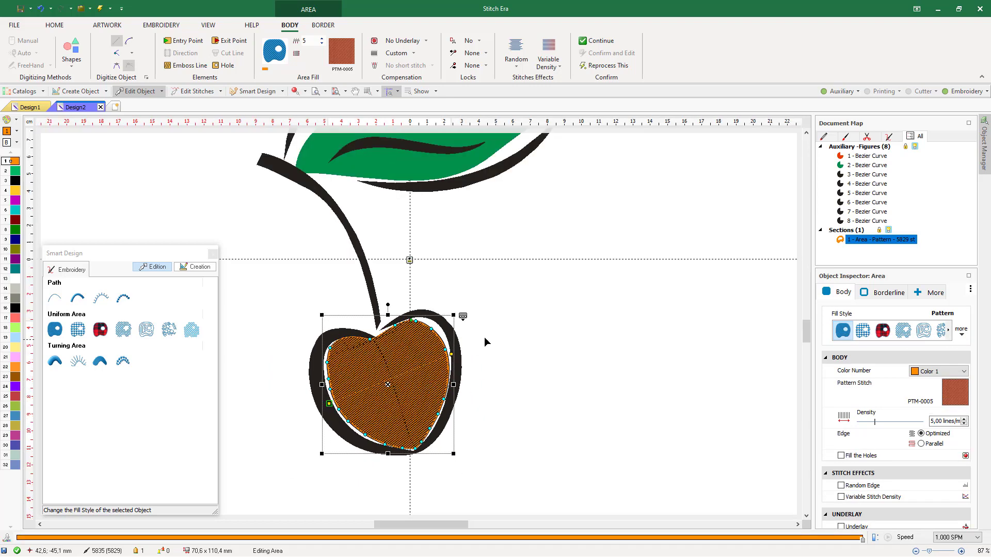
# Step: Deselect the cherry area and make needle 2, green Isacord 5613, the active thread
pyautogui.click(534, 361)
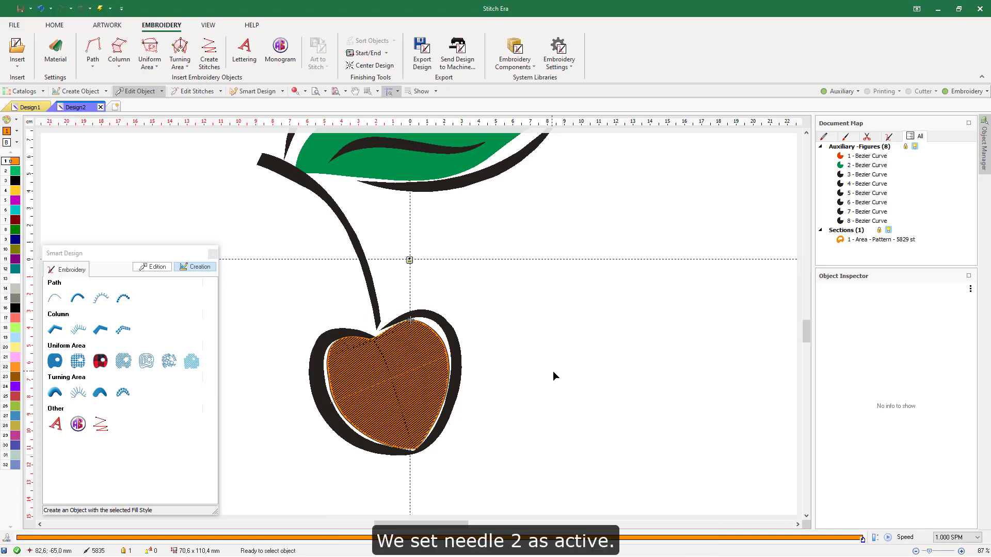
pyautogui.click(10, 171)
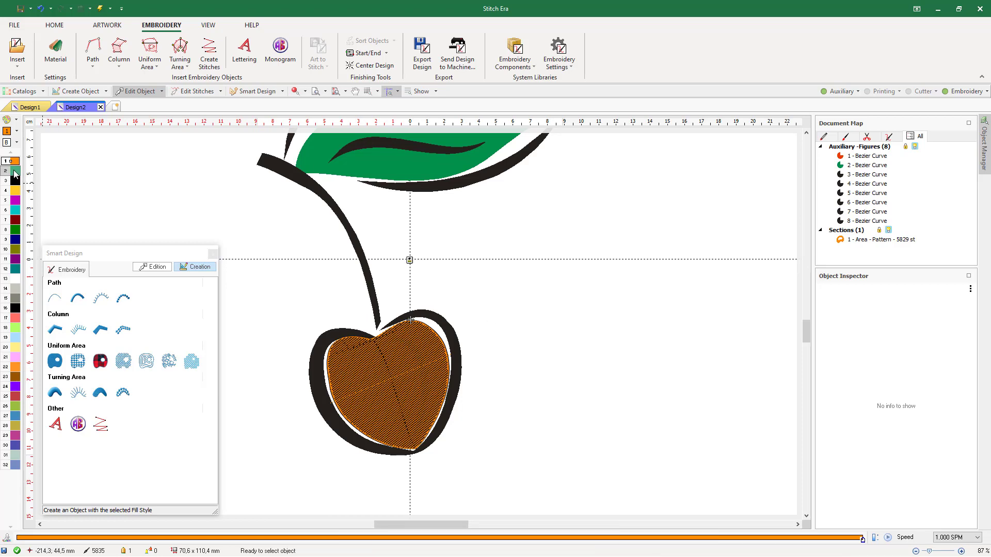
pyautogui.scroll(-2, 448, 258)
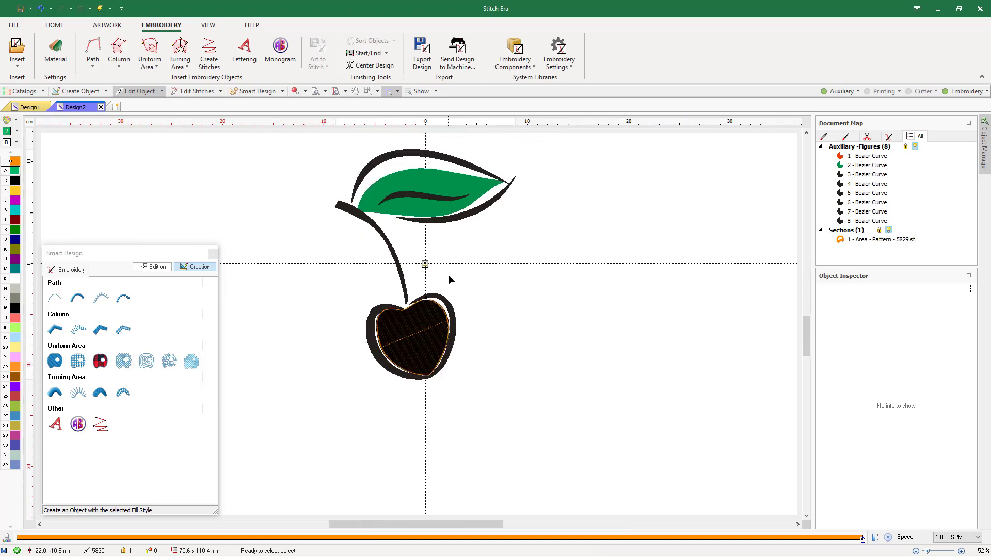
pyautogui.scroll(2, 425, 164)
# Step: Turn the green leaf into a Uniform PTM-0005 pattern area with an angled stitch direction
pyautogui.click(422, 180)
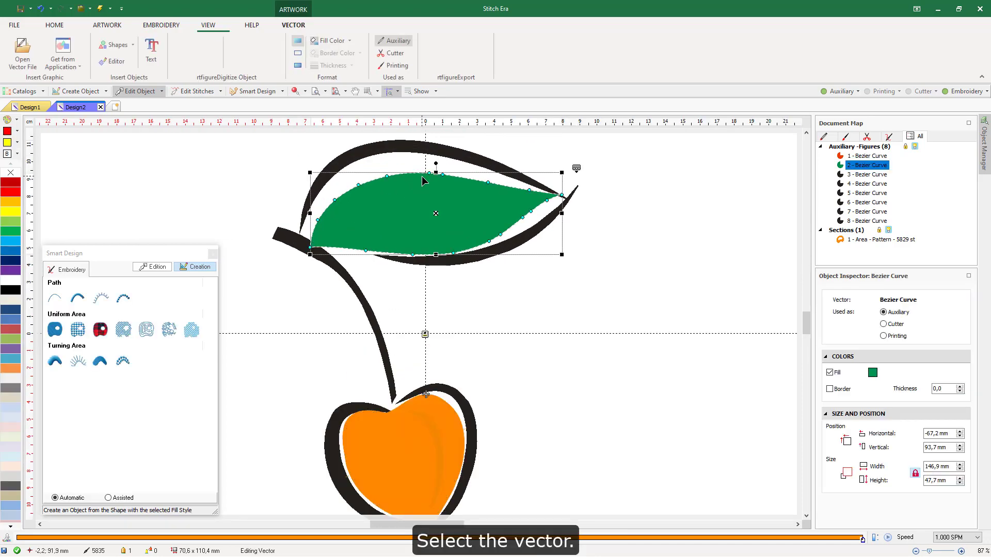
pyautogui.click(53, 328)
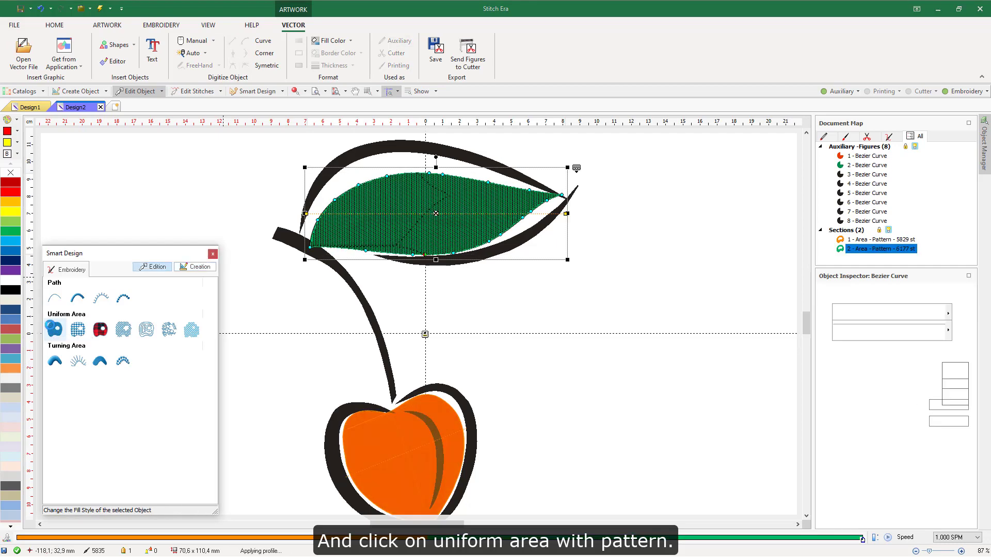
pyautogui.click(341, 52)
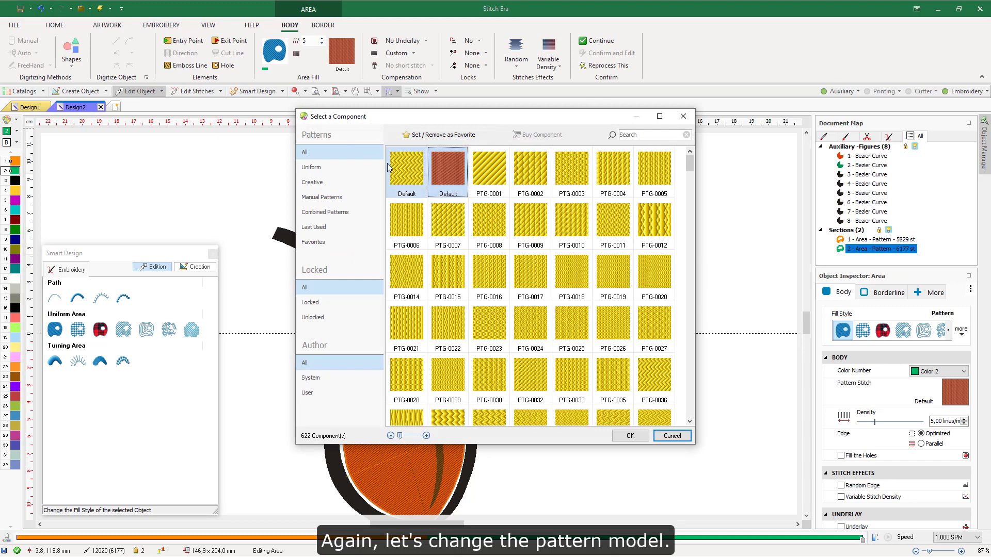
pyautogui.click(311, 167)
pyautogui.click(613, 168)
pyautogui.moveTo(561, 118); pyautogui.dragTo(519, 102)
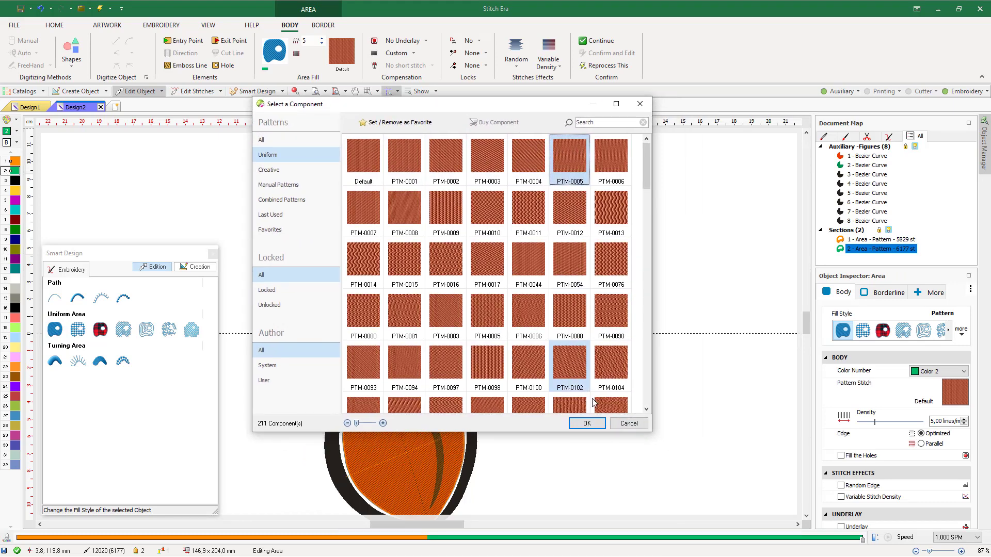
pyautogui.click(594, 422)
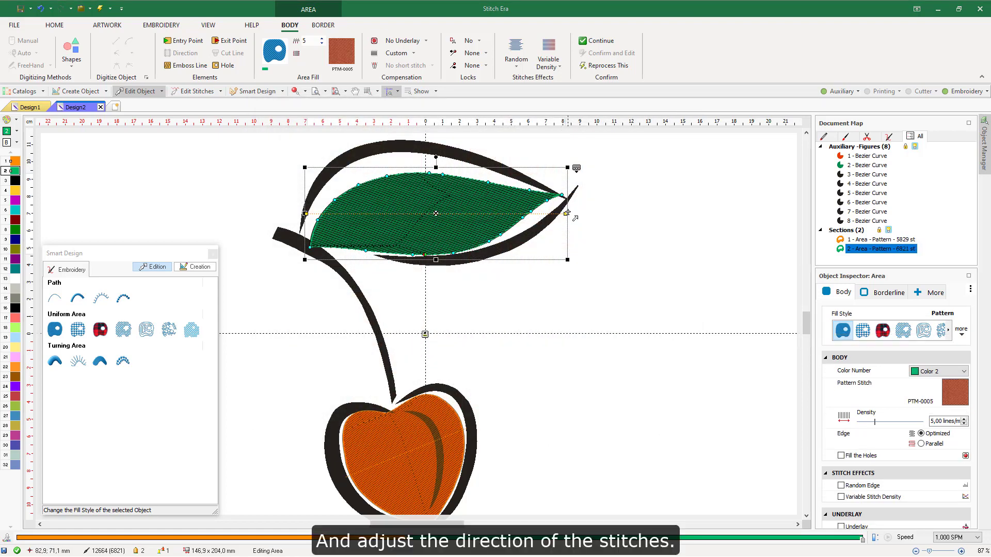
pyautogui.moveTo(567, 216); pyautogui.dragTo(449, 262)
pyautogui.moveTo(308, 218); pyautogui.dragTo(435, 162)
# Step: Deselect the leaf, preview 3D stitches, return to flat view, and make black needle 3 active
pyautogui.click(495, 289)
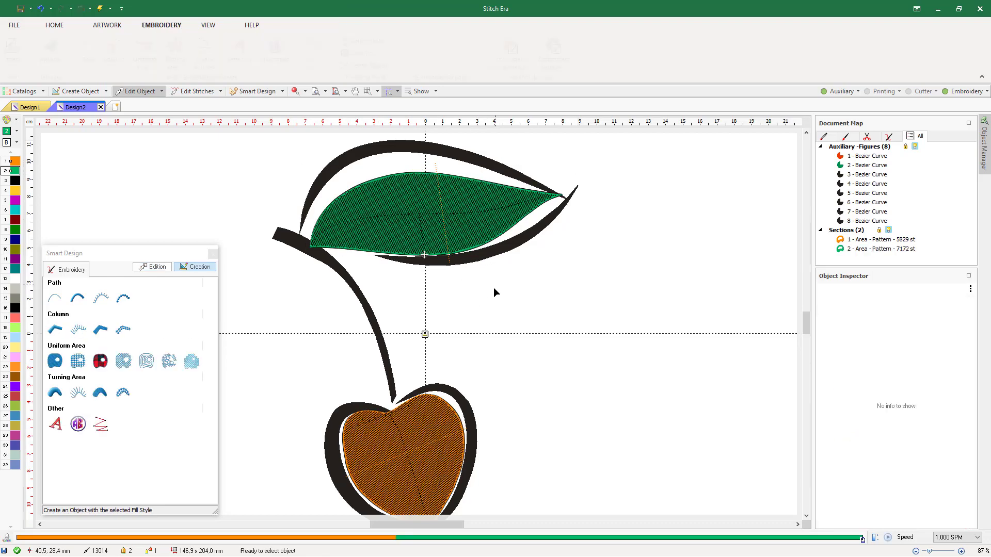
pyautogui.scroll(-2, 493, 287)
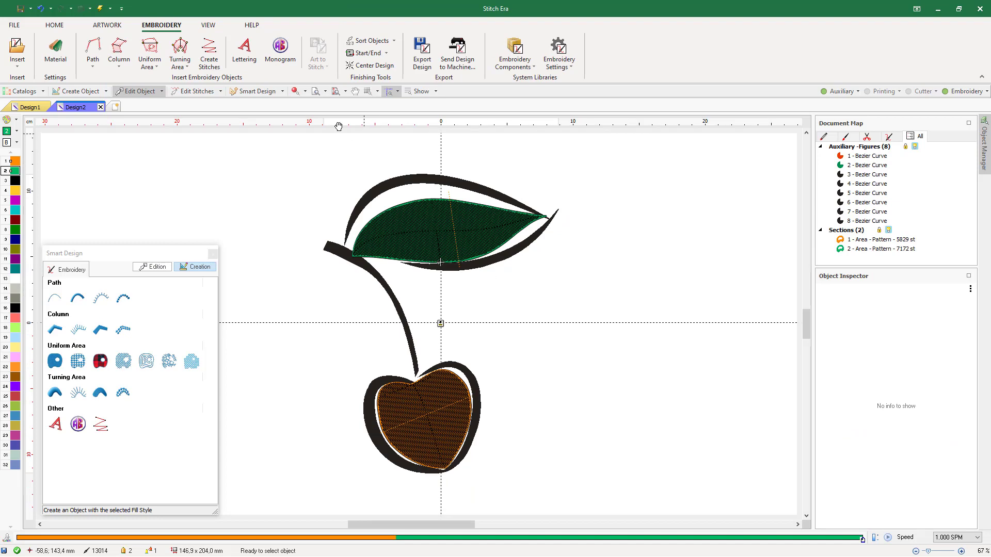
pyautogui.click(295, 92)
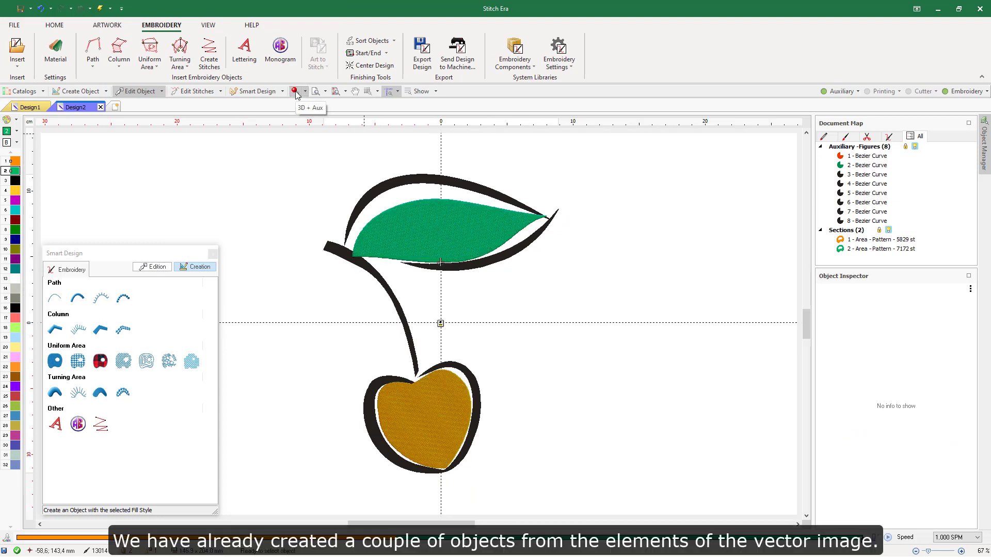
pyautogui.click(295, 93)
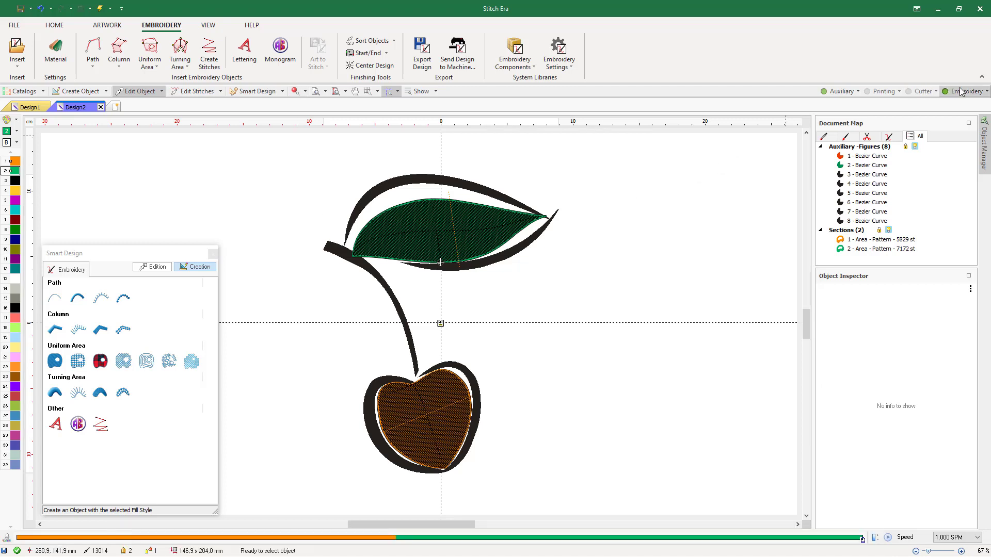
pyautogui.click(17, 180)
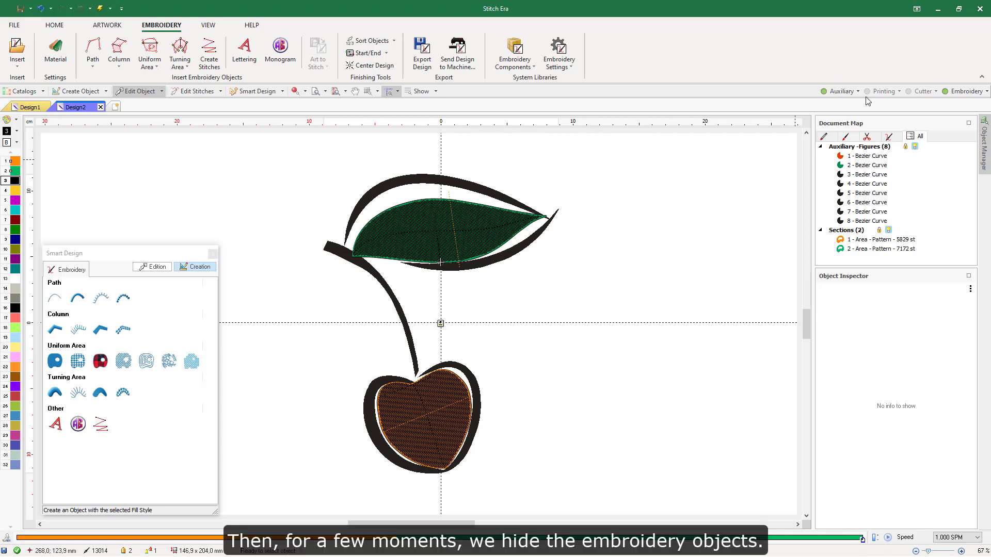
# Step: Convert the leaf's dark inner stroke into a black Turning Area zig-zag
pyautogui.click(955, 95)
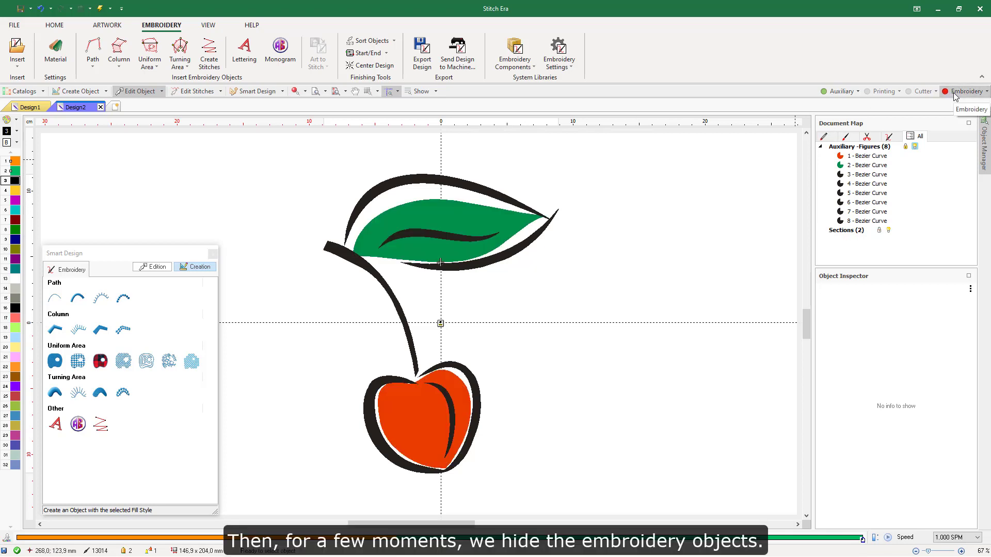
pyautogui.click(457, 236)
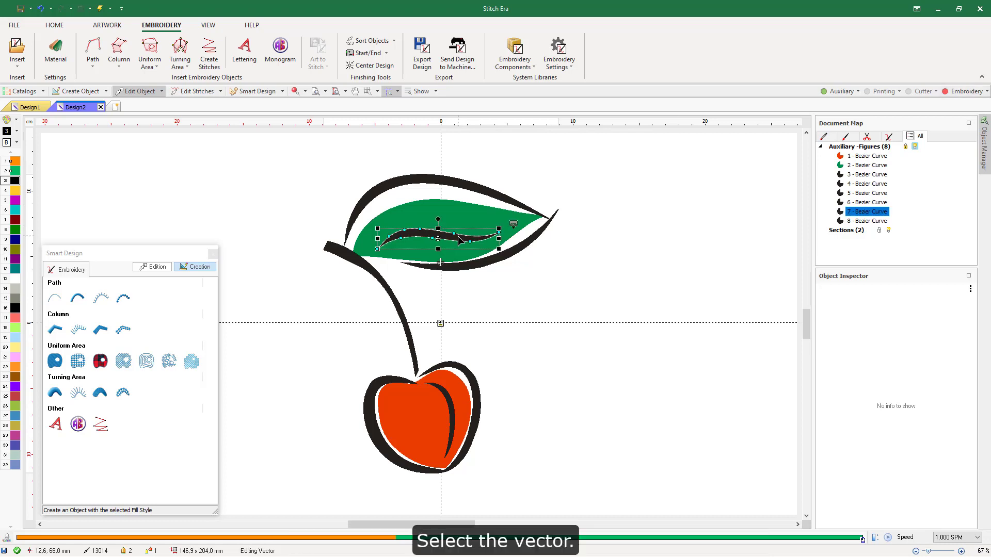
pyautogui.click(963, 94)
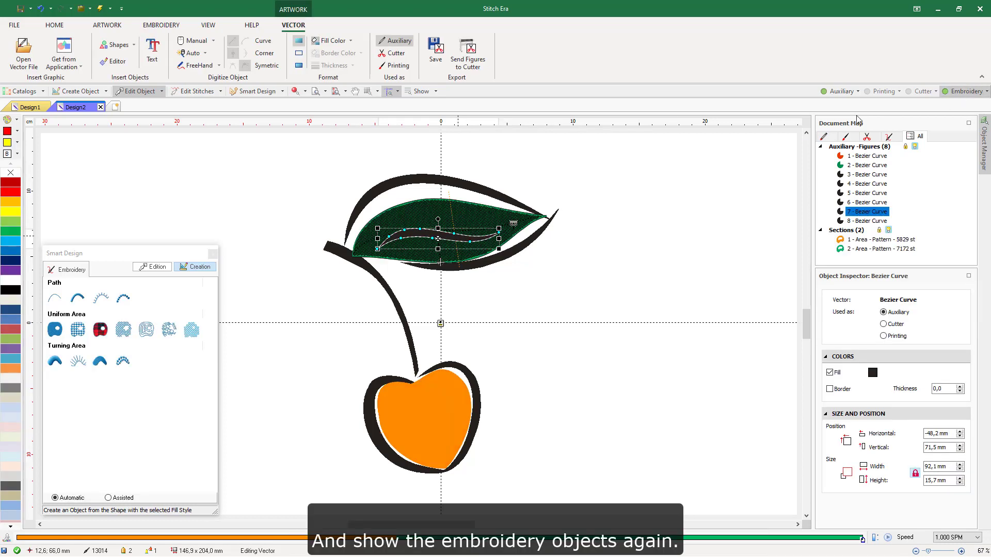
pyautogui.click(55, 363)
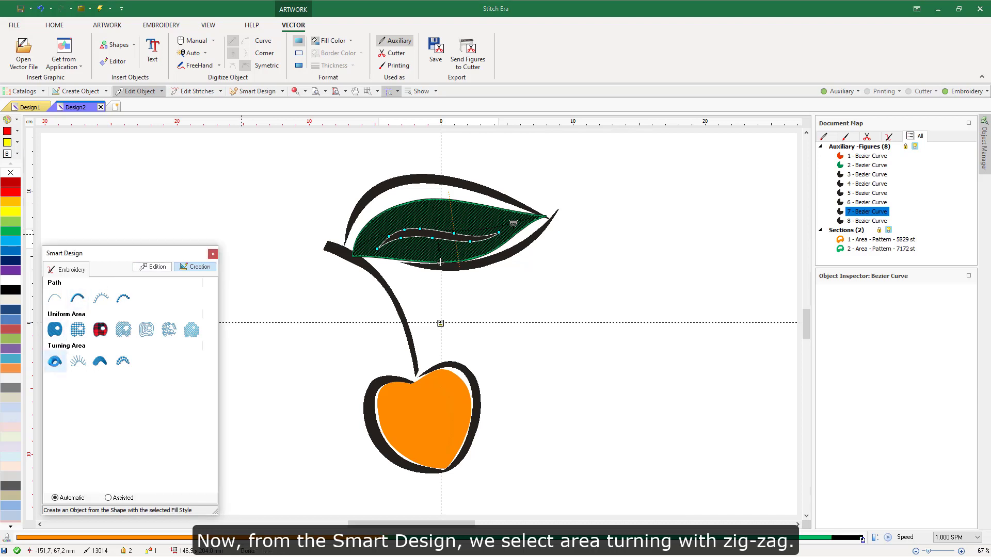
pyautogui.scroll(6, 439, 236)
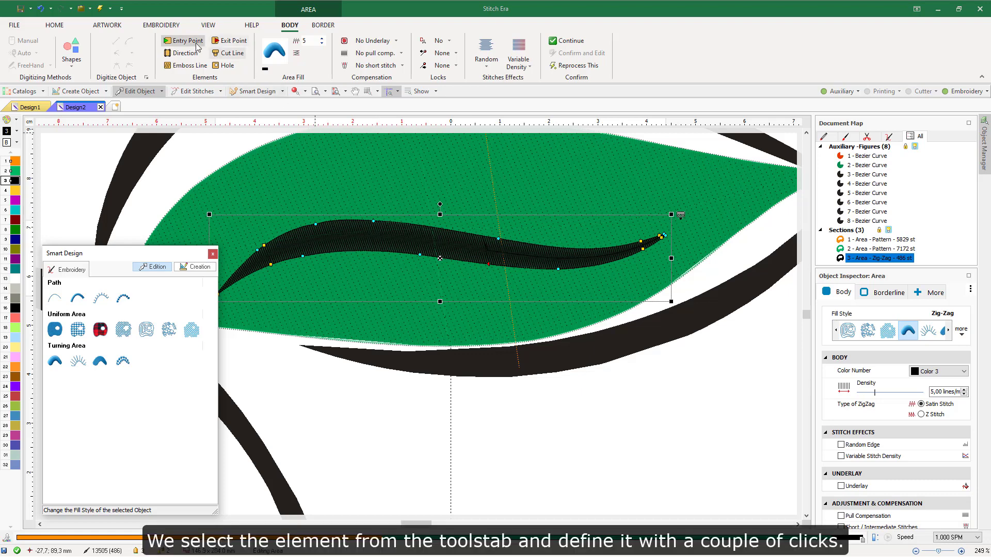
# Step: Set a stitch direction line across the vein, restitching it to 507 stitches
pyautogui.click(180, 53)
pyautogui.click(428, 222)
pyautogui.click(425, 260)
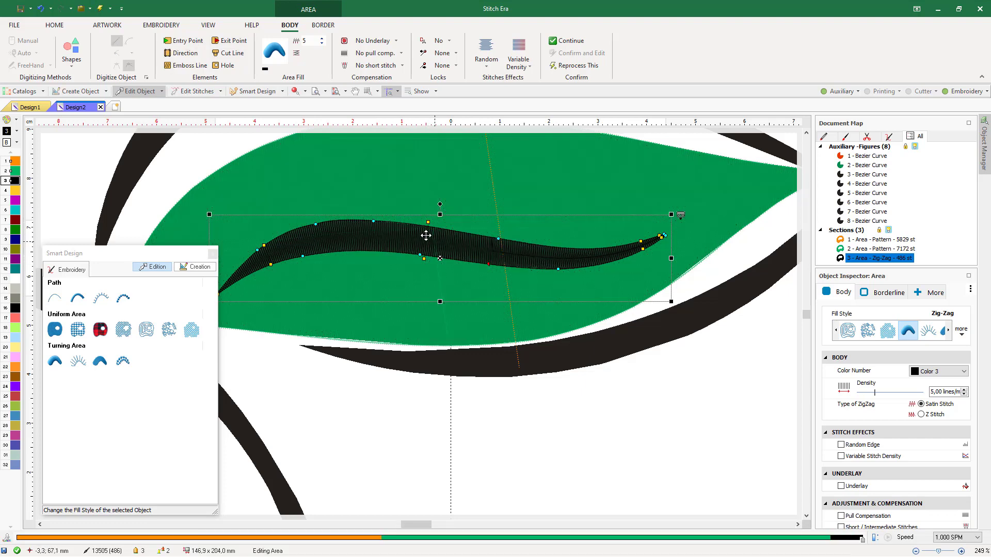
pyautogui.scroll(1, 423, 237)
pyautogui.scroll(1, 424, 237)
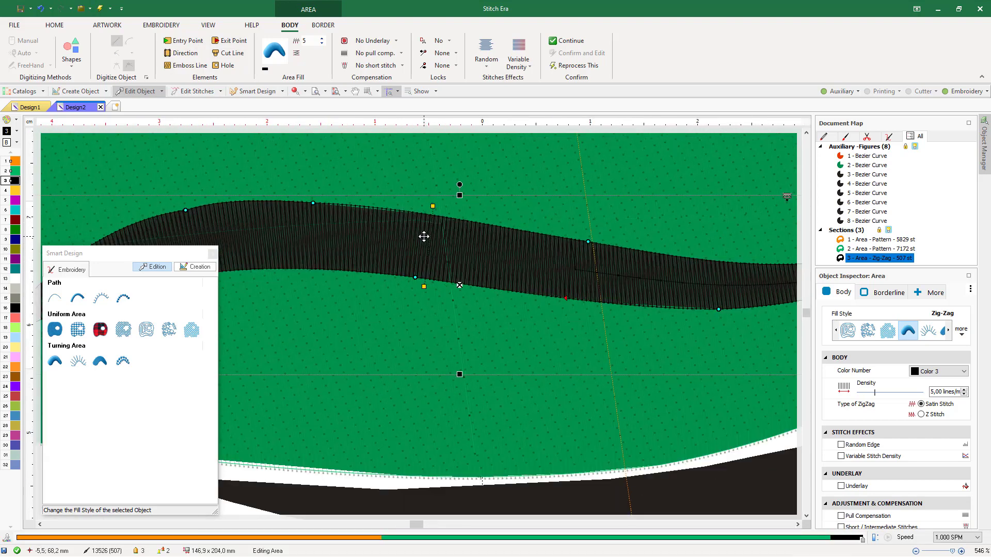
pyautogui.scroll(-2, 423, 236)
pyautogui.scroll(-1, 423, 239)
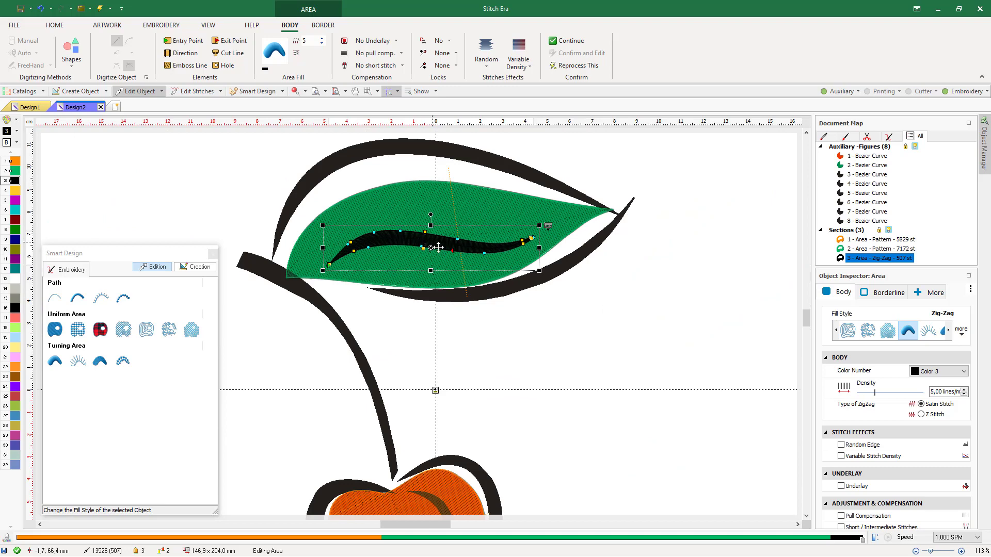
# Step: Convert the leaf's lower and upper black outlines into zig-zag areas
pyautogui.click(542, 305)
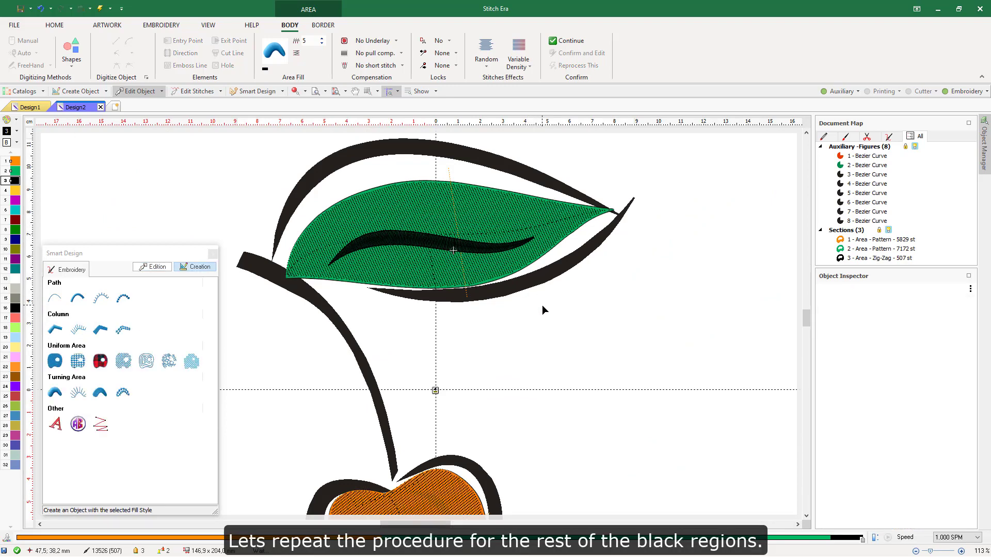
pyautogui.click(538, 283)
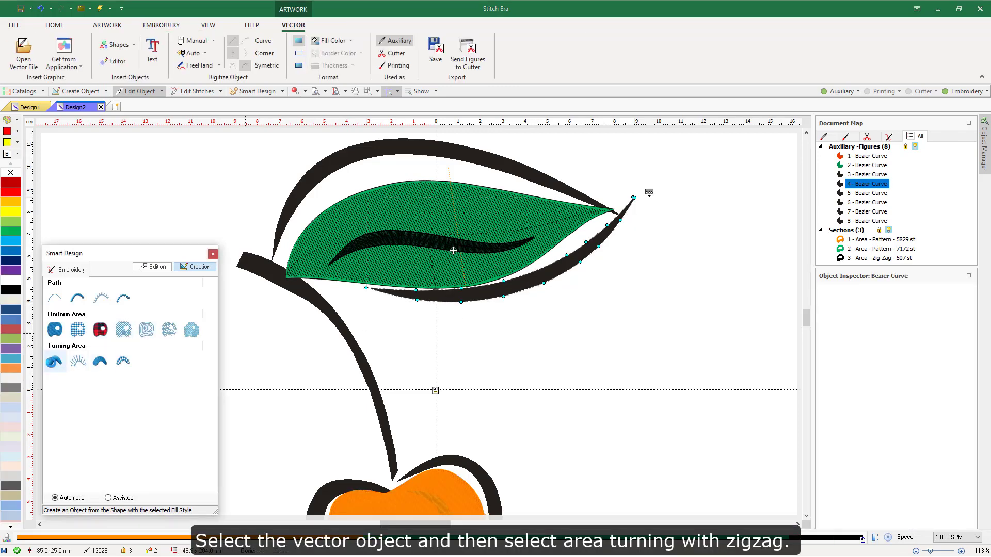
pyautogui.click(54, 361)
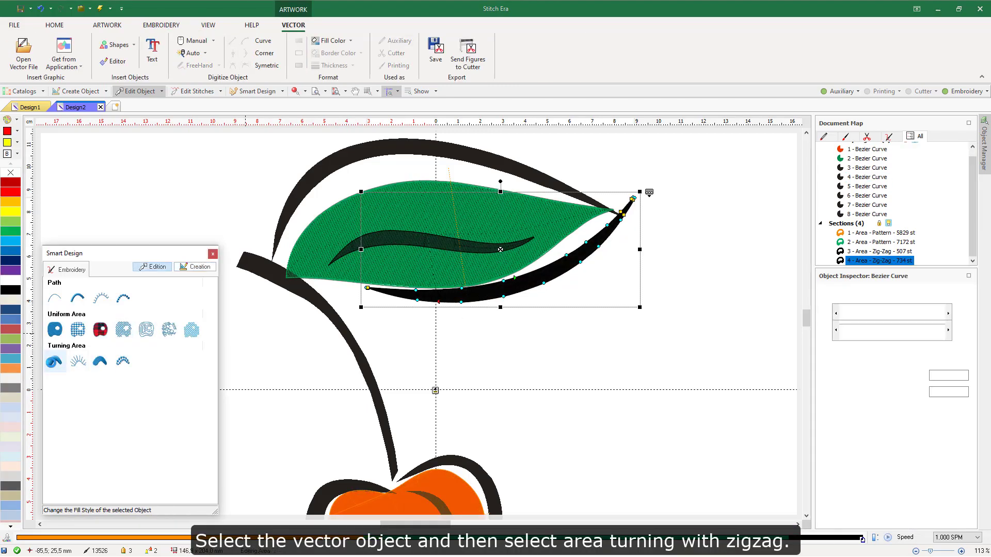
pyautogui.click(481, 162)
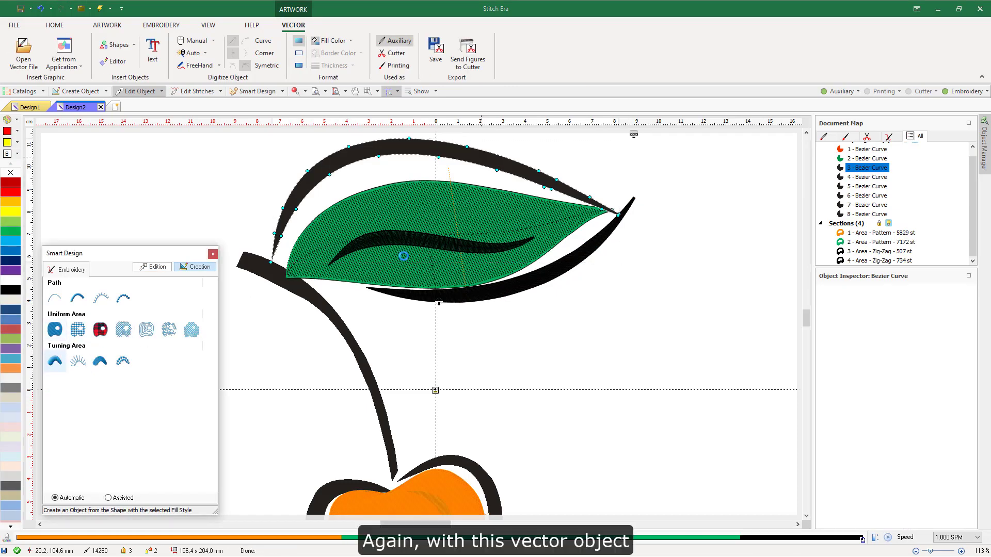
pyautogui.scroll(-2, 412, 227)
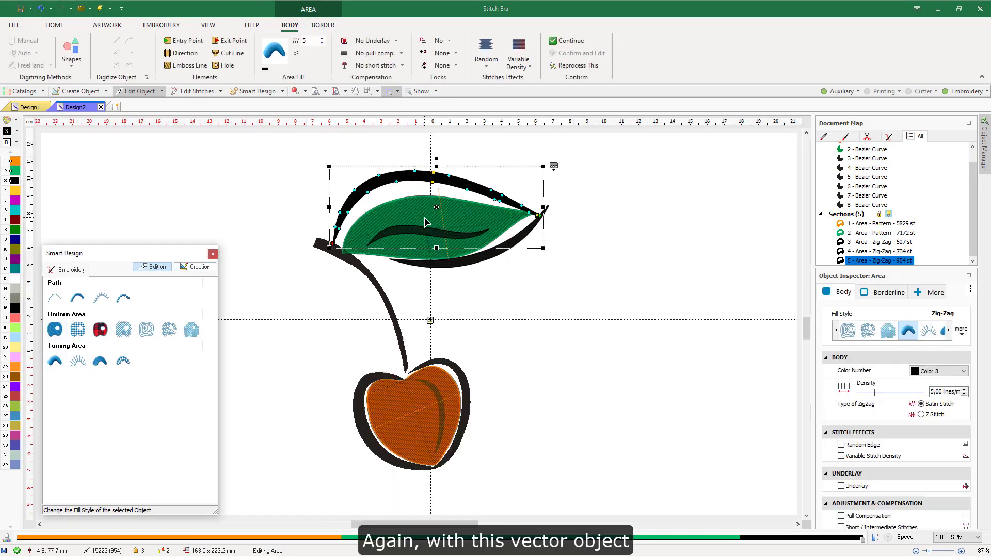
# Step: Convert the stem and the cherry's outer outline into black zig-zag areas
pyautogui.click(373, 279)
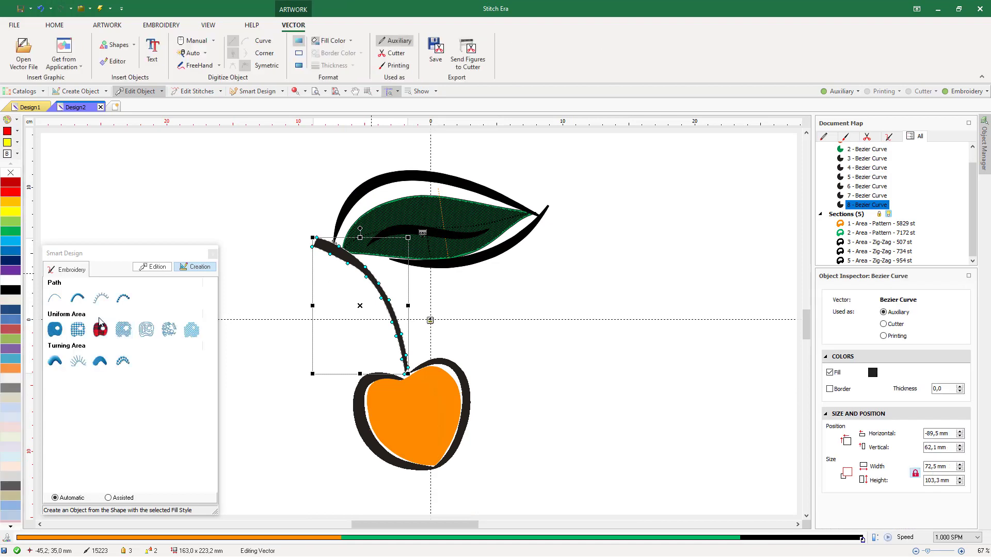
pyautogui.click(55, 360)
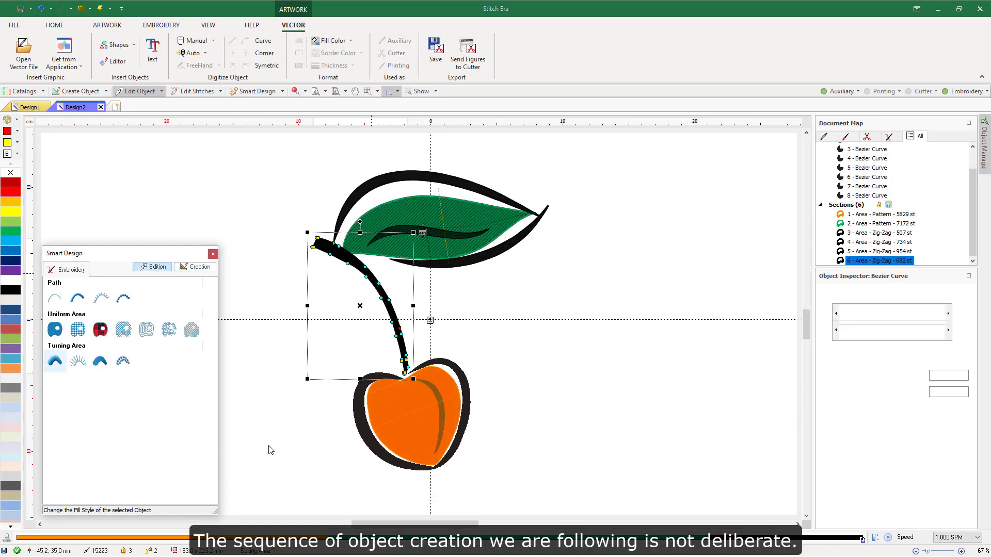
pyautogui.click(359, 435)
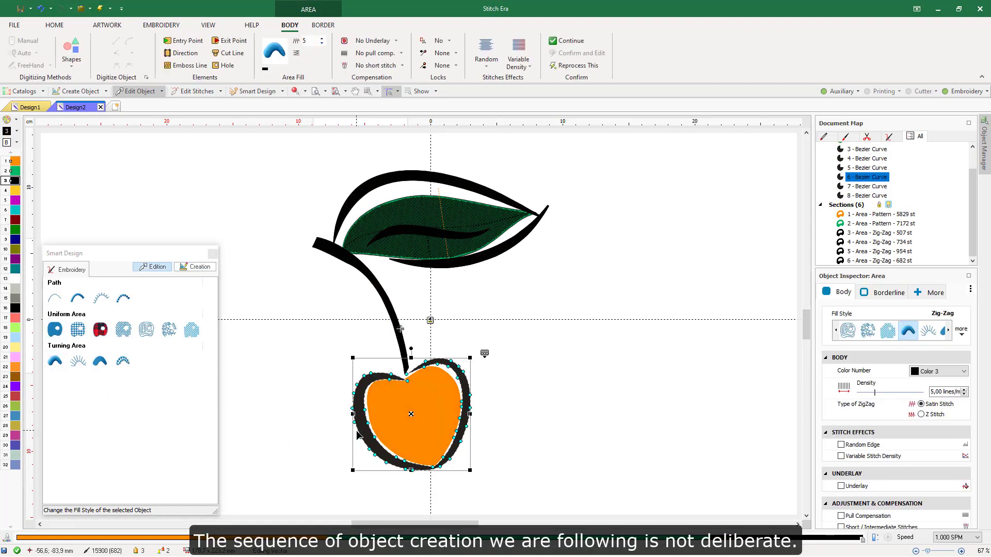
pyautogui.click(55, 362)
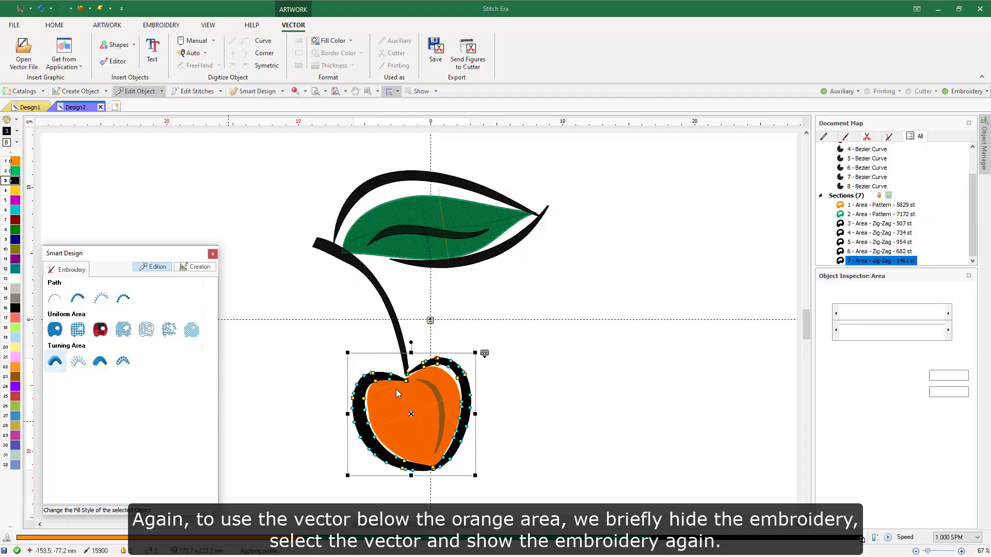
# Step: Make the cherry's inner curved stroke a 388-stitch black zig-zag area, section 8
pyautogui.click(965, 91)
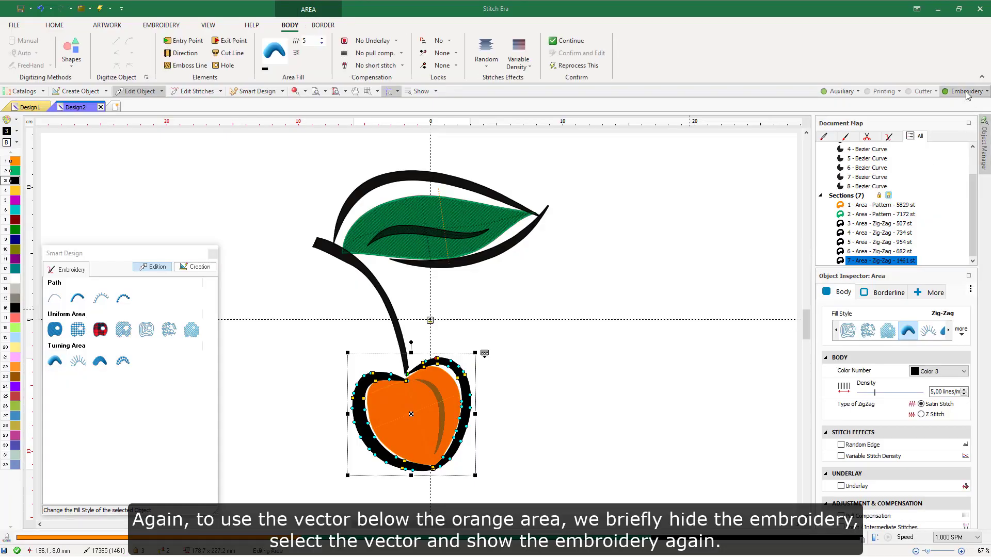
pyautogui.click(437, 402)
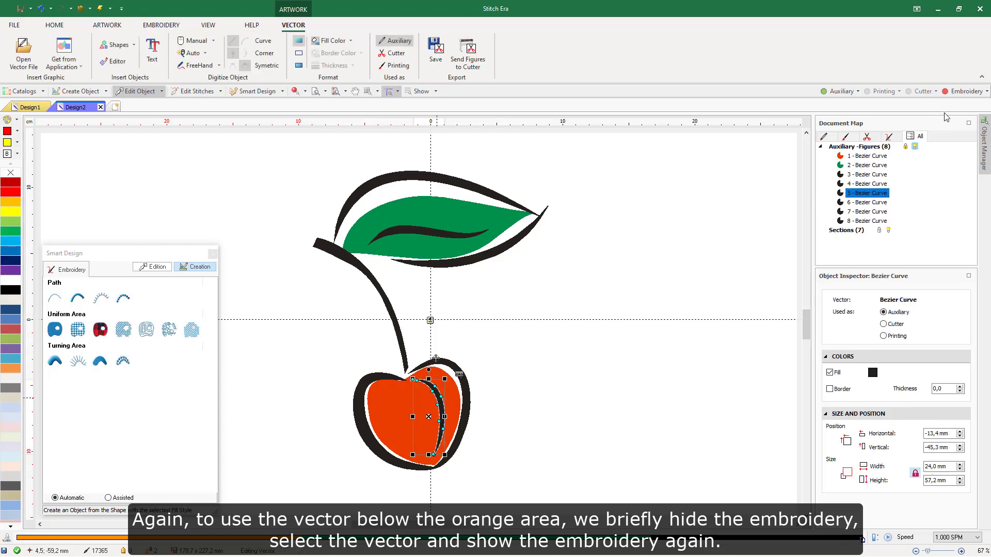
pyautogui.click(965, 90)
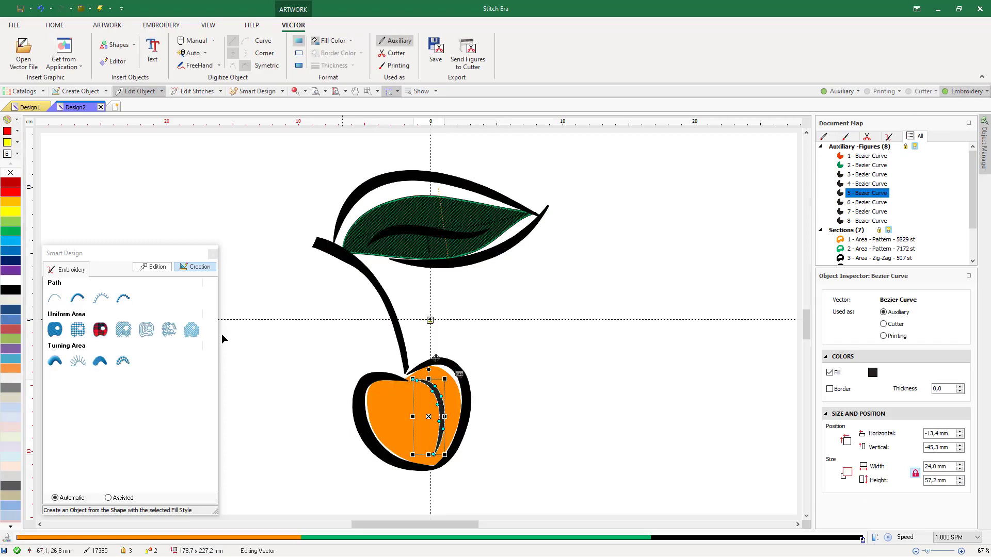
pyautogui.click(54, 360)
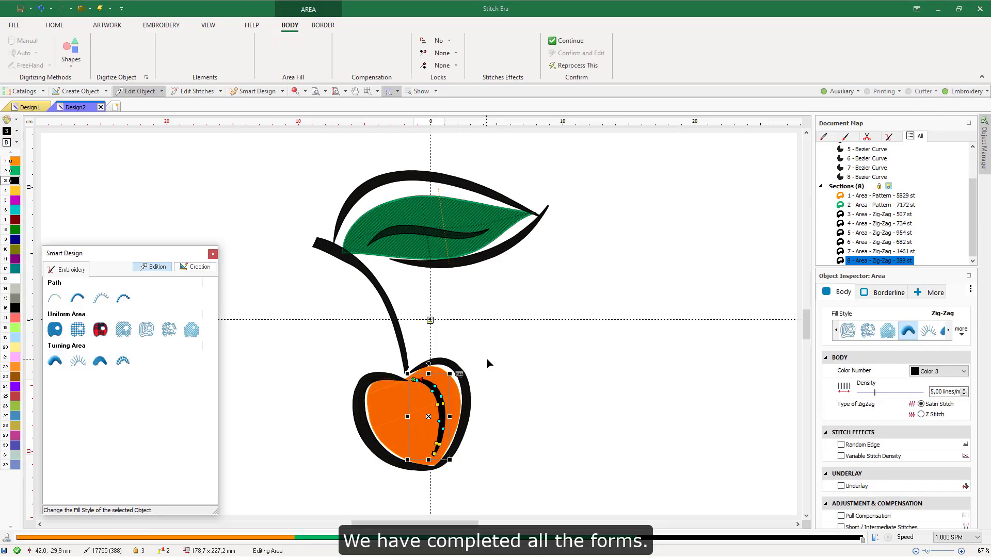
pyautogui.click(477, 339)
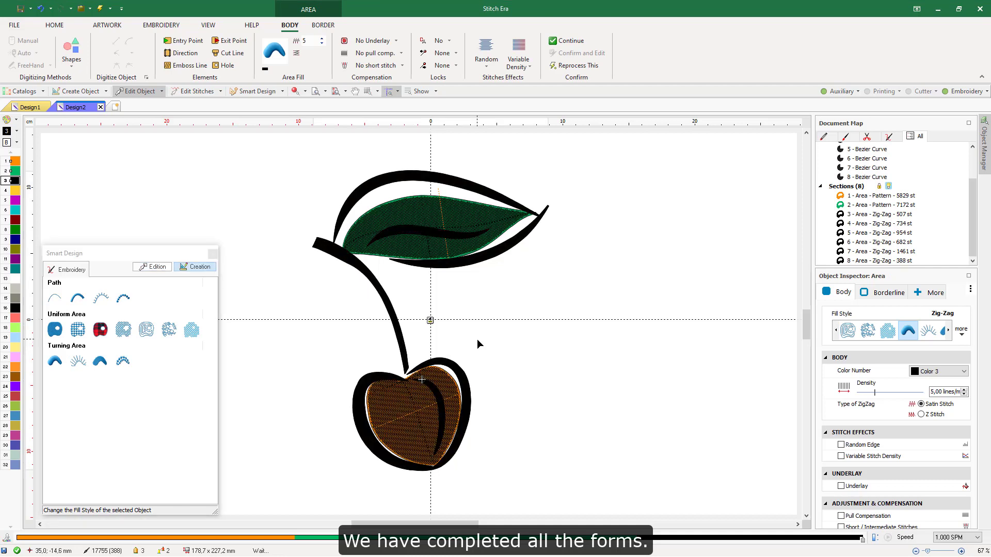
# Step: Hide the vector artwork, render stitches in 3D, and open the Simulation View window
pyautogui.click(842, 94)
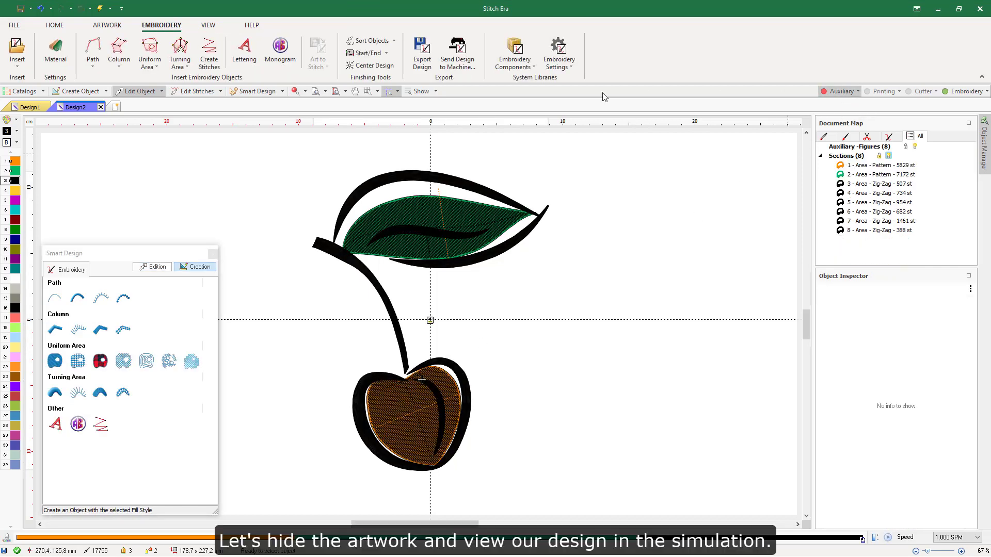
pyautogui.click(295, 91)
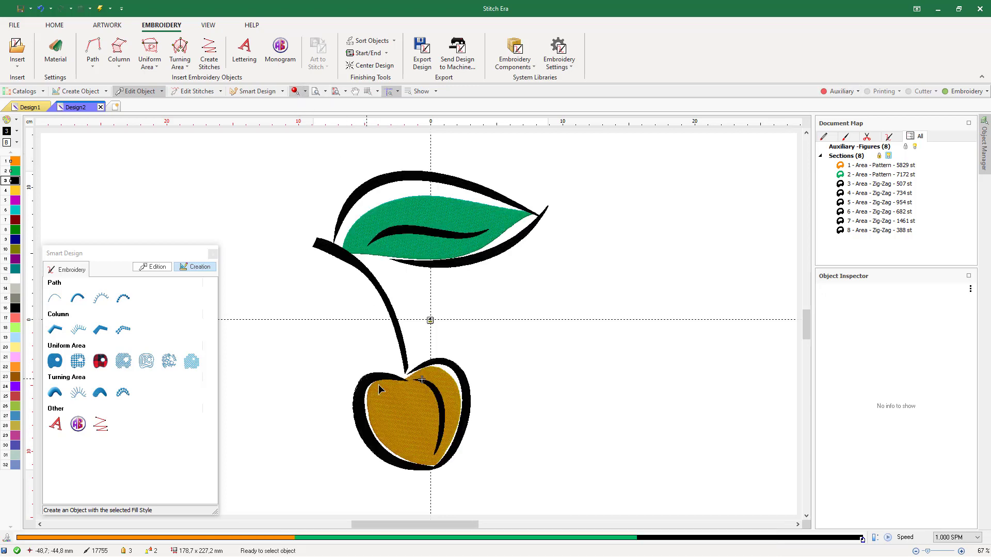
pyautogui.click(208, 25)
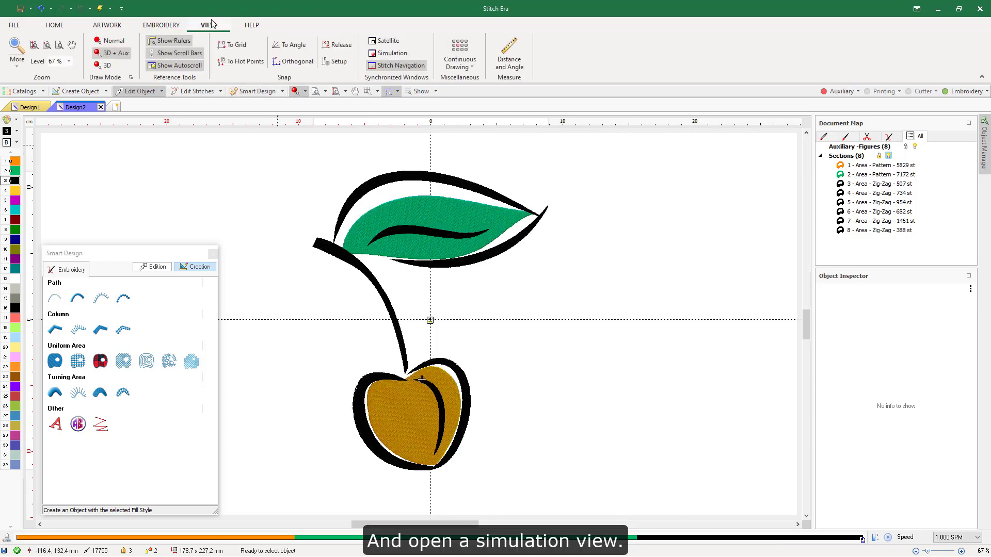
pyautogui.click(371, 57)
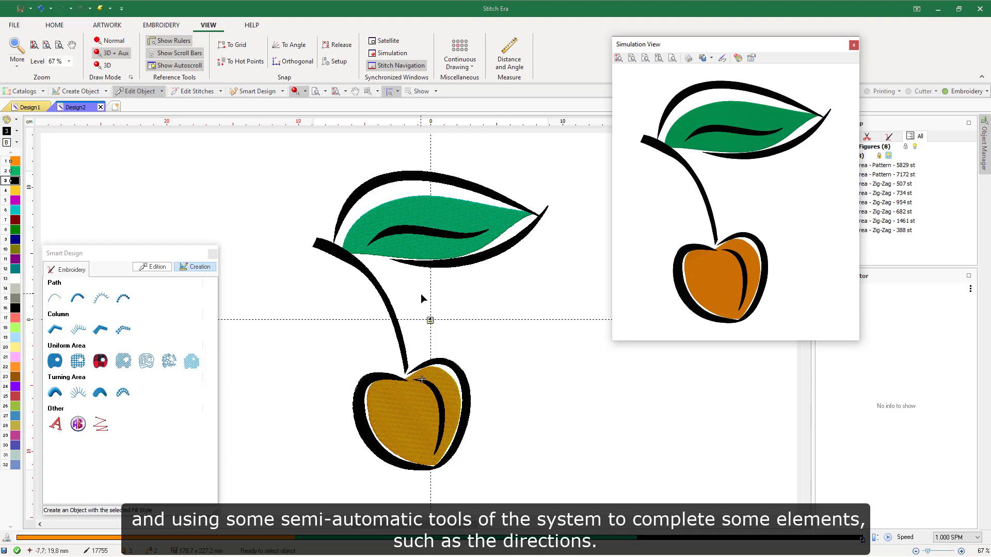
pyautogui.scroll(3, 406, 334)
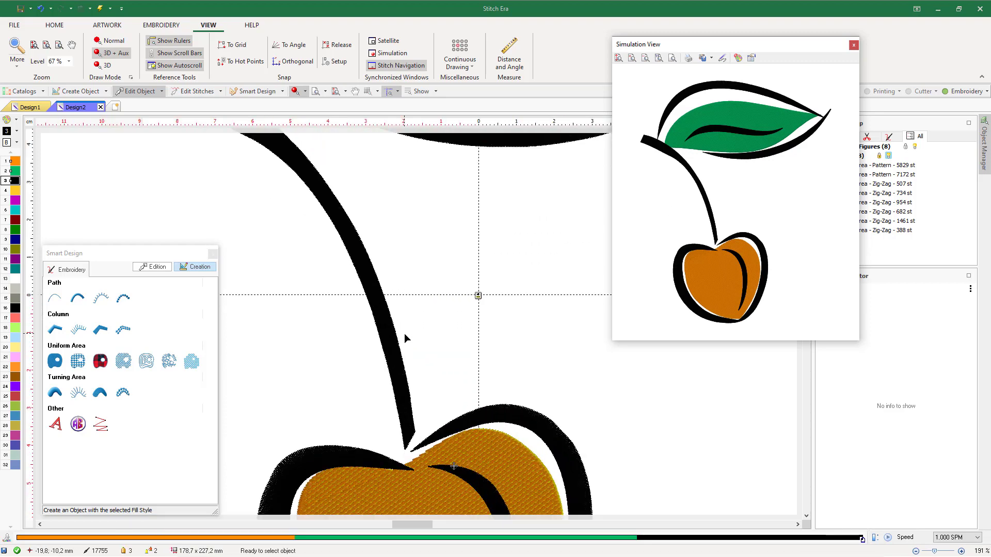